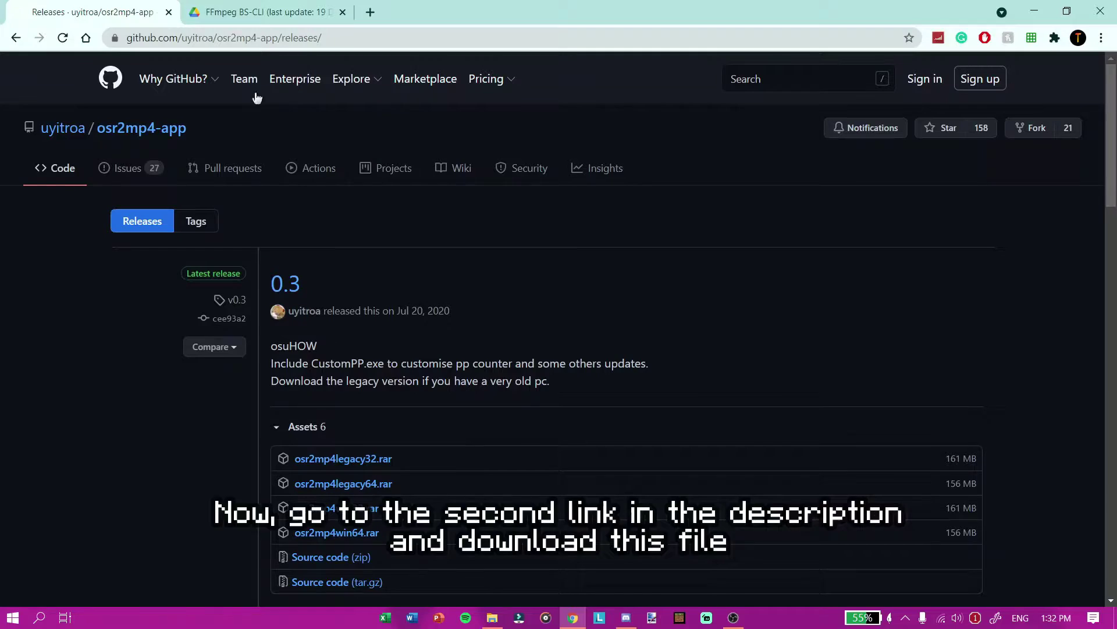
Switch to the Google Drive tab holding the FFmpeg BS-CLI download.
click(267, 14)
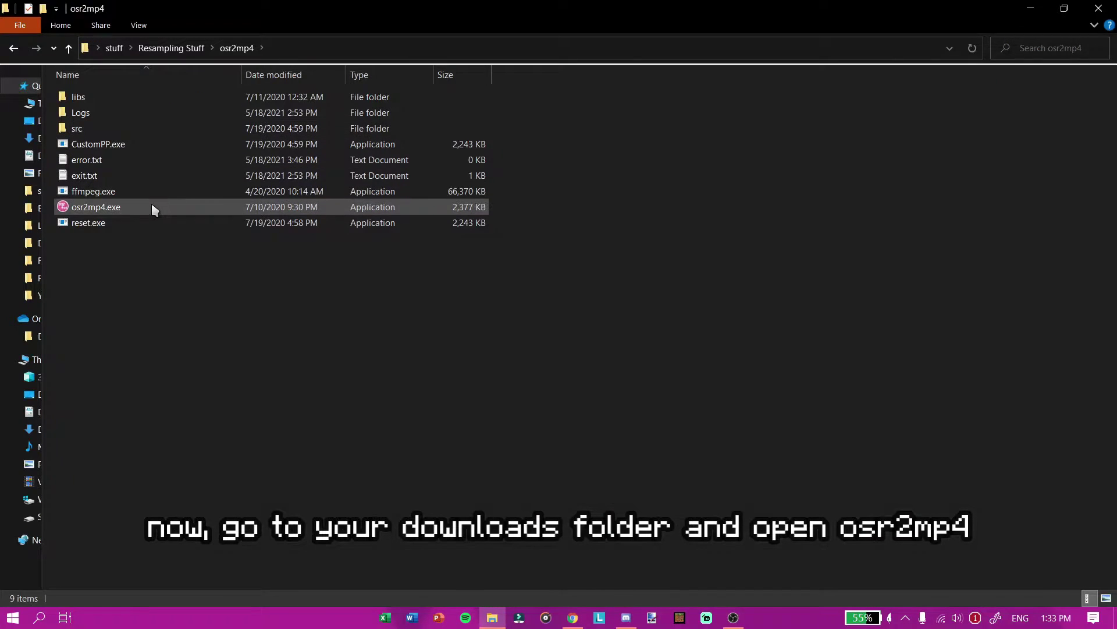
Launch osr2mp4.exe, reposition its window and scroll down to the render options.
double_click(151, 210)
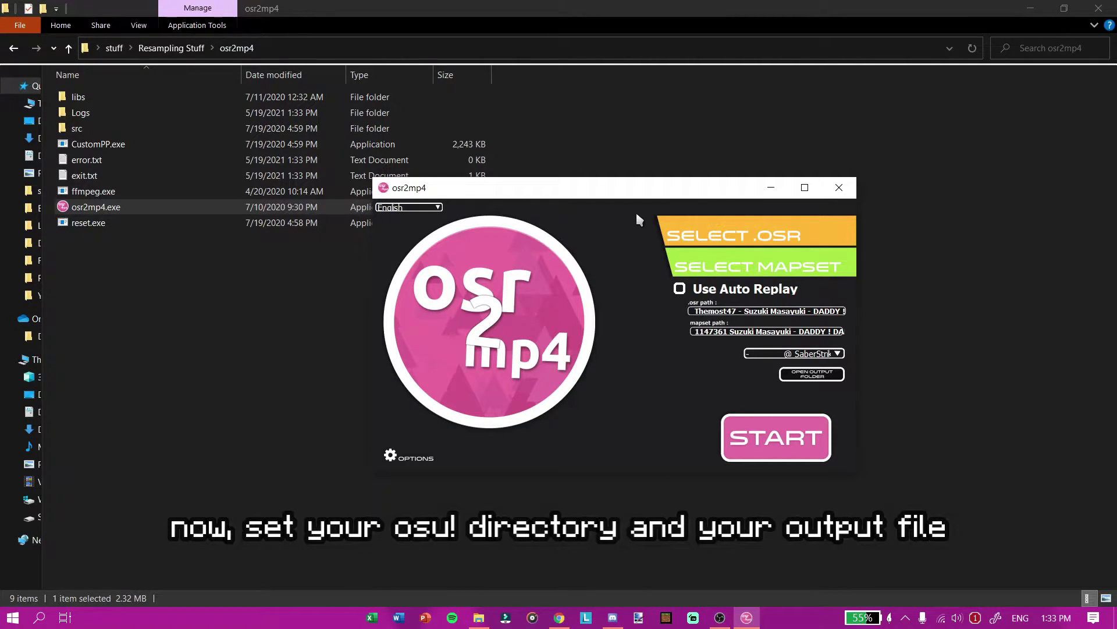
drag(620, 191, 748, 168)
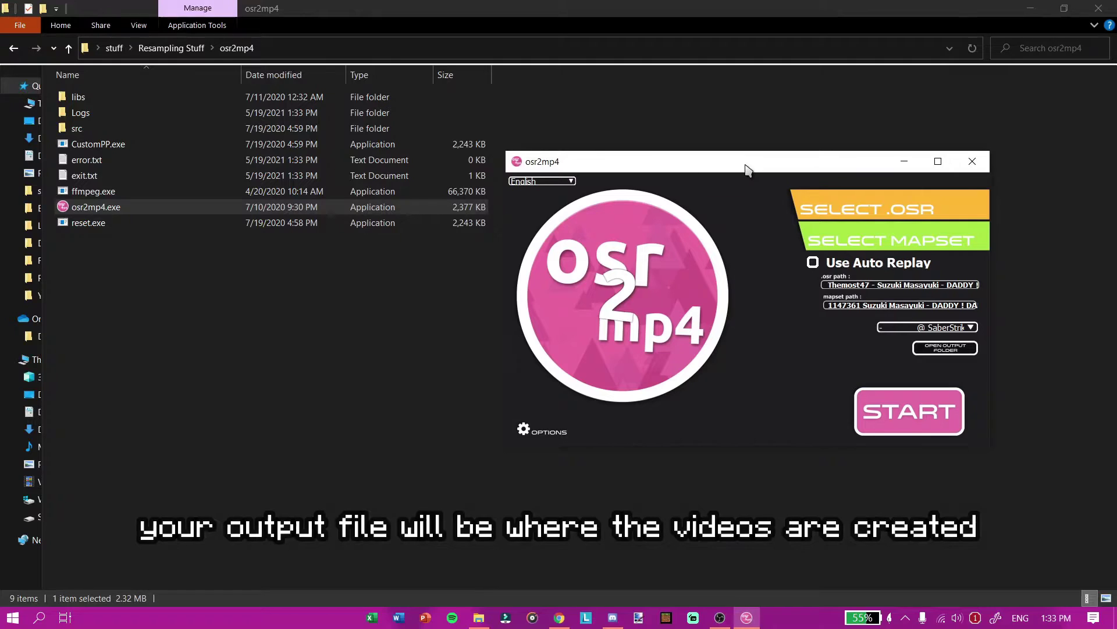
click(192, 48)
click(748, 618)
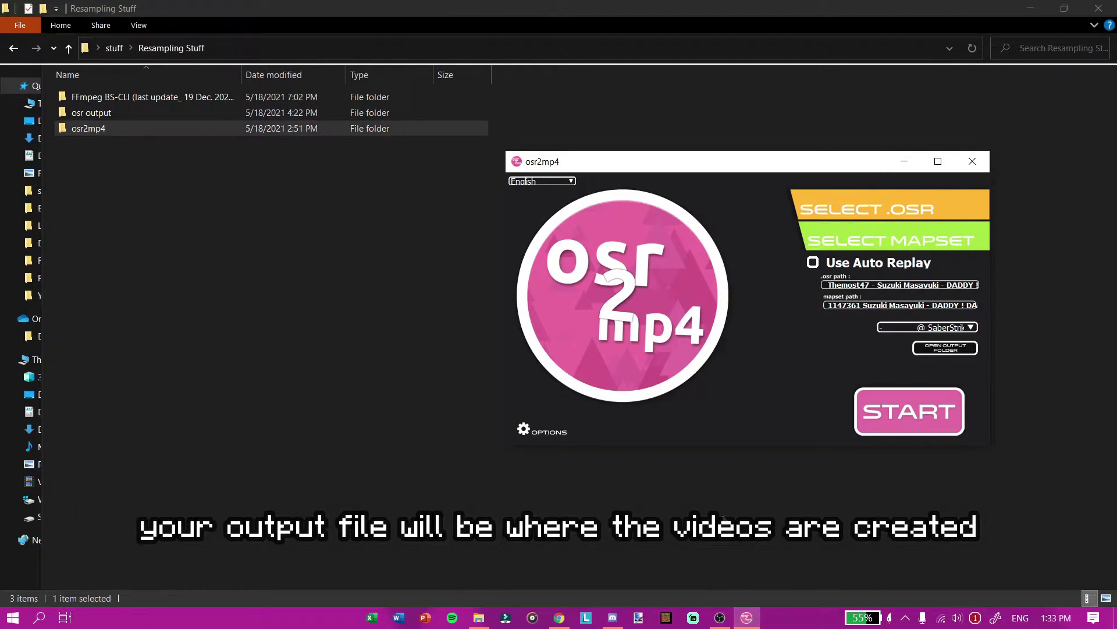
scroll(739, 342, down, 2)
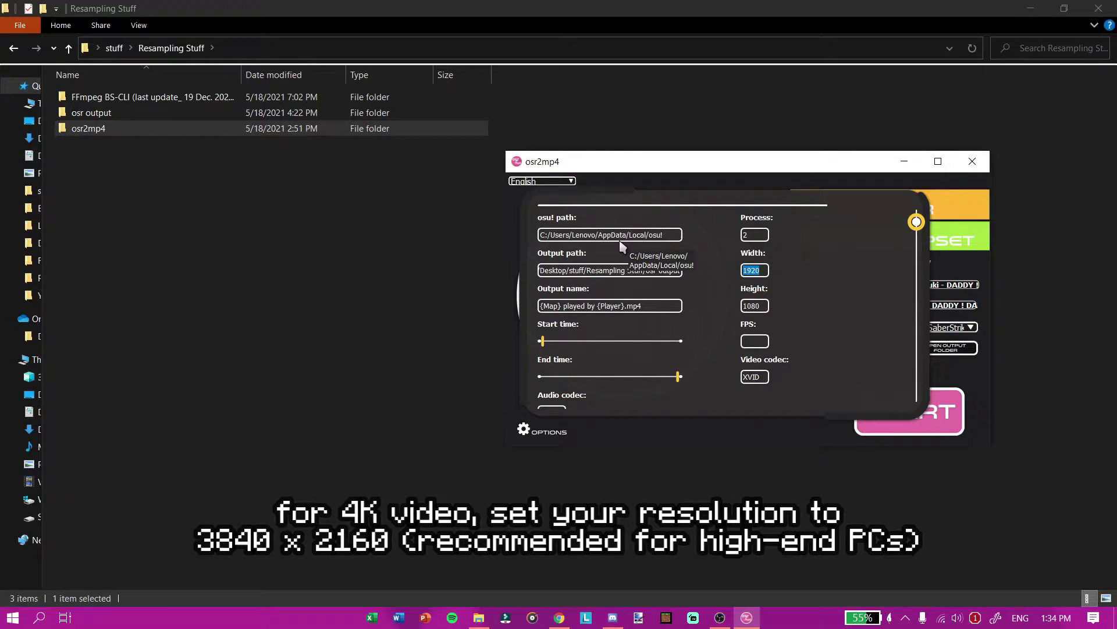
Replace the 3840×2160 output size, ending at width 1280 and height 720.
text(3840)
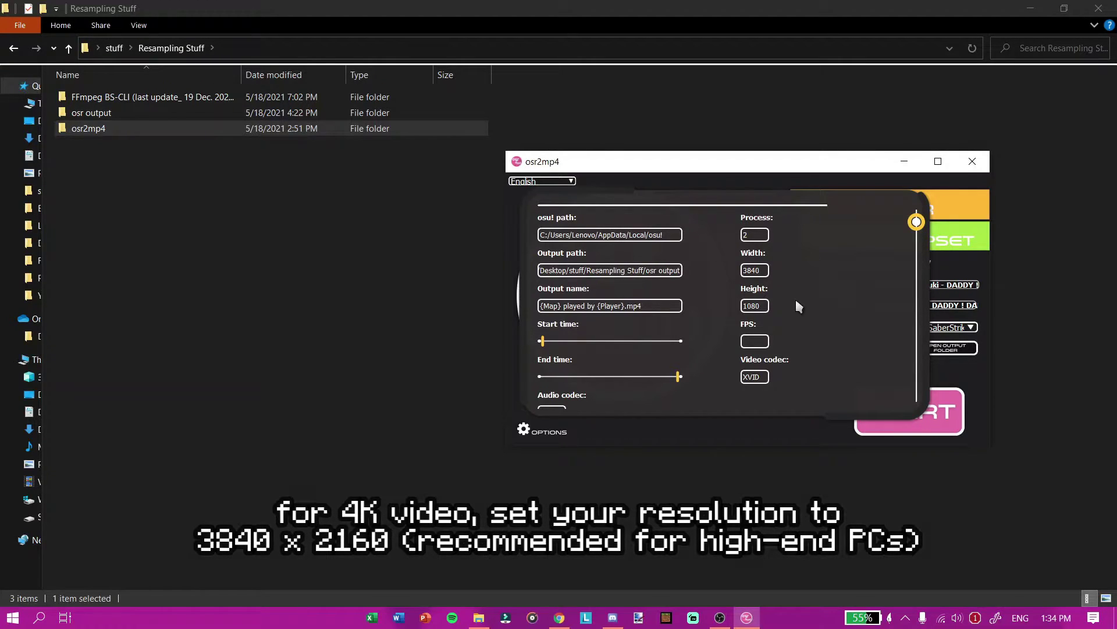
drag(761, 305, 751, 305)
text(2160)
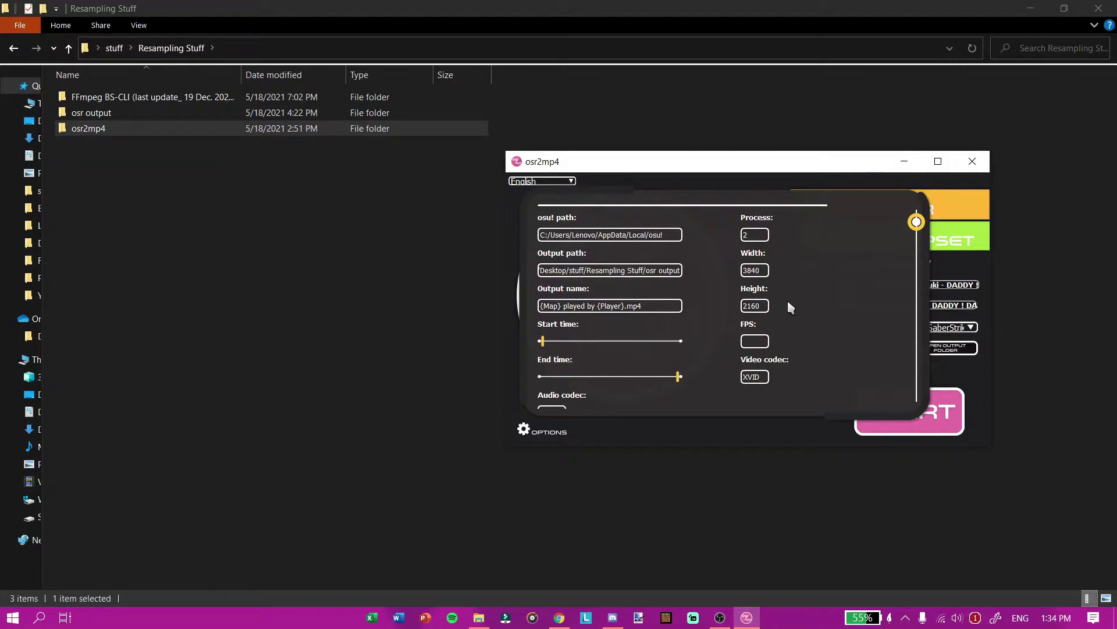
double_click(762, 271)
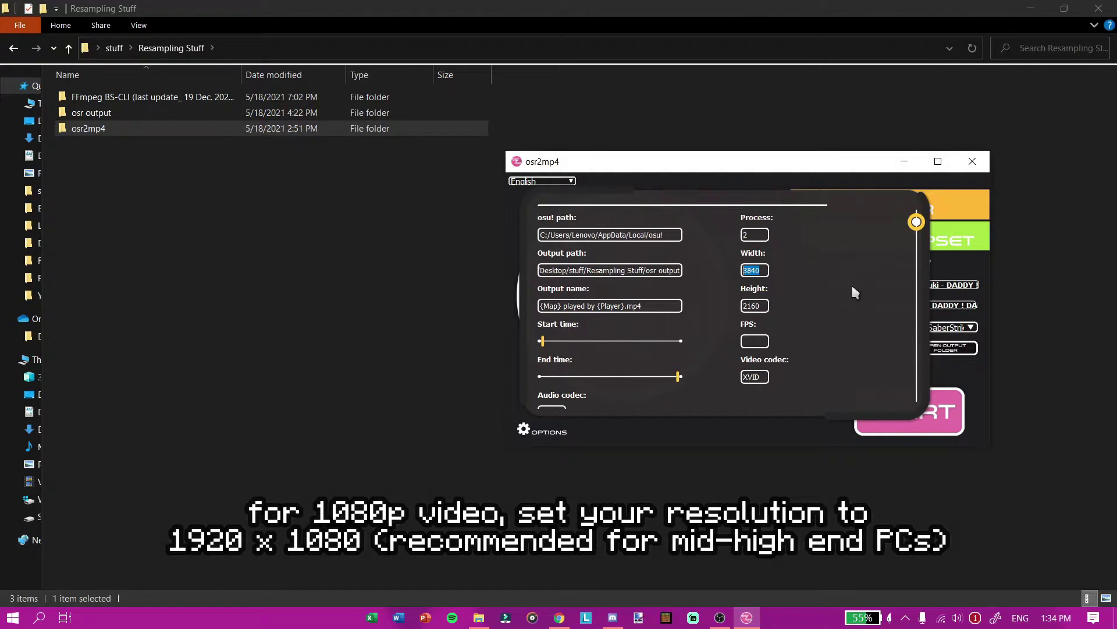
text(1920)
double_click(763, 305)
text(1)
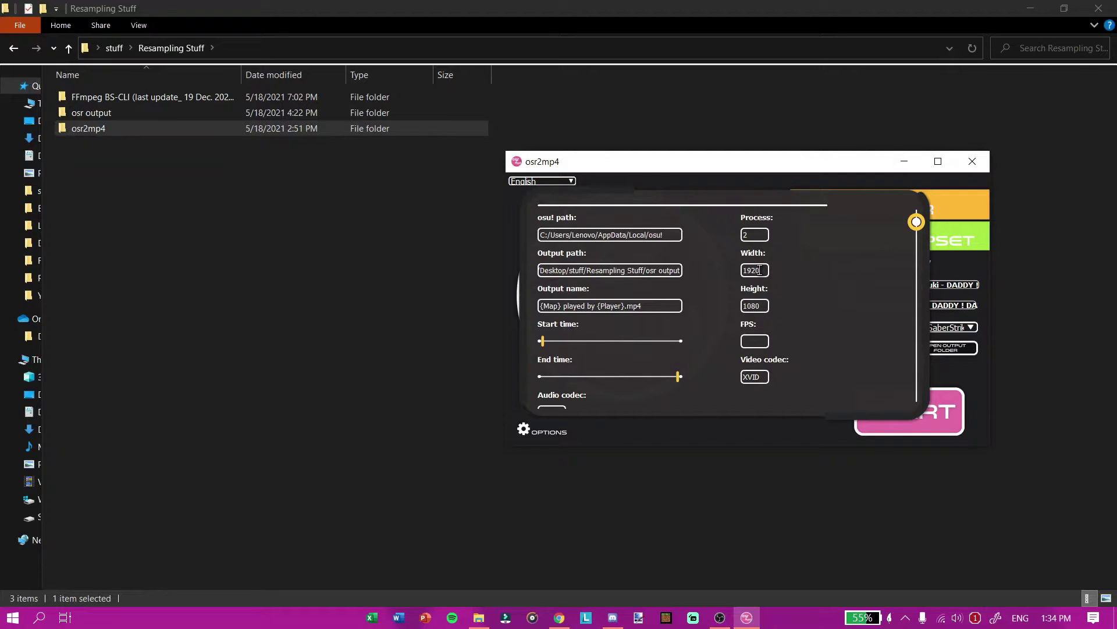
drag(759, 268, 732, 272)
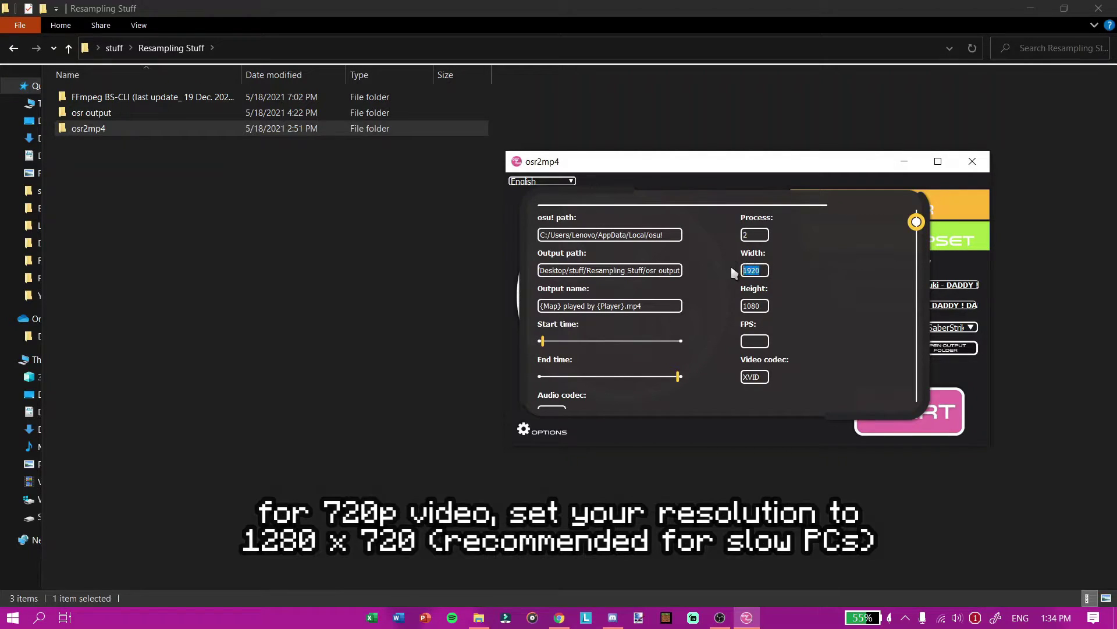
text(1280)
drag(765, 305, 683, 297)
text(720)
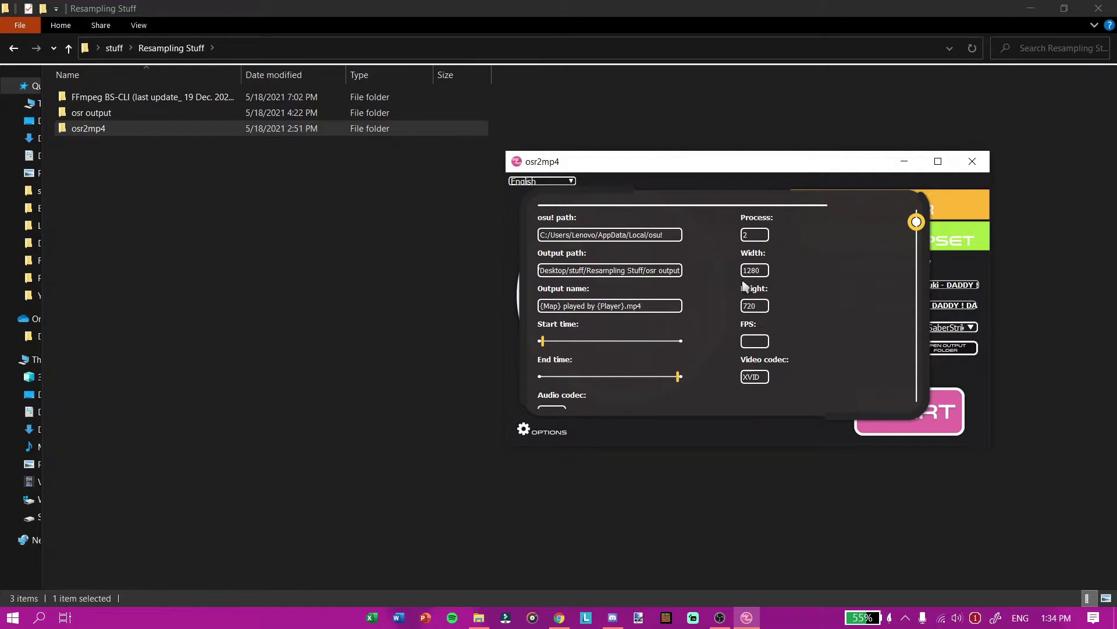
Set the frame rate to 960 FPS, stepping through 120, 240 and 480.
click(755, 341)
text(120)
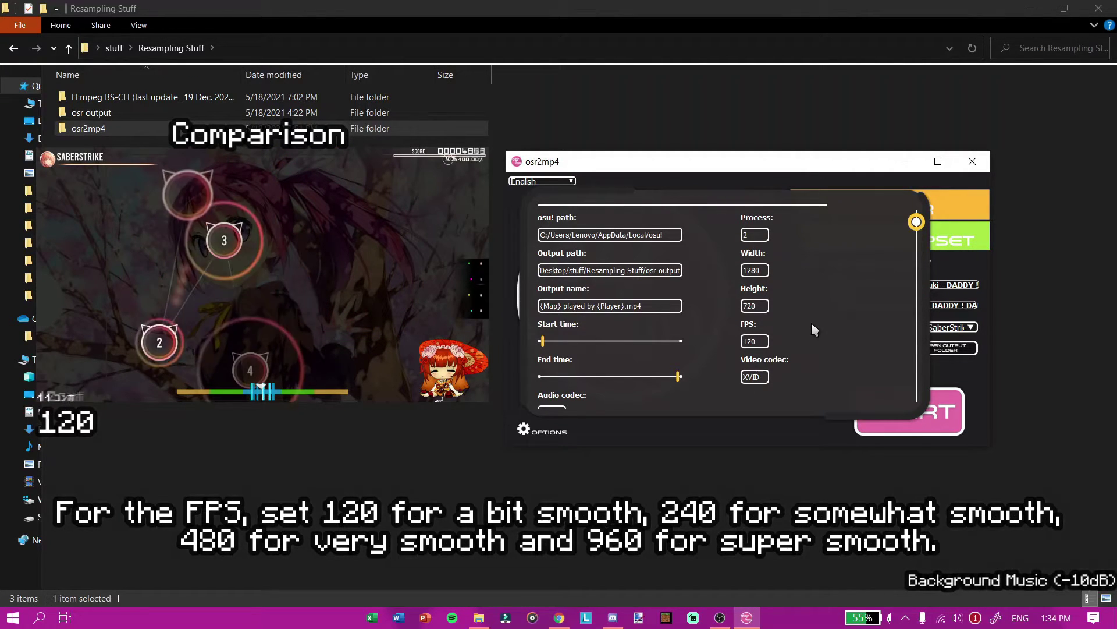
key(BackSpace)
key(BackSpace)
key(BackSpace)
text(240)
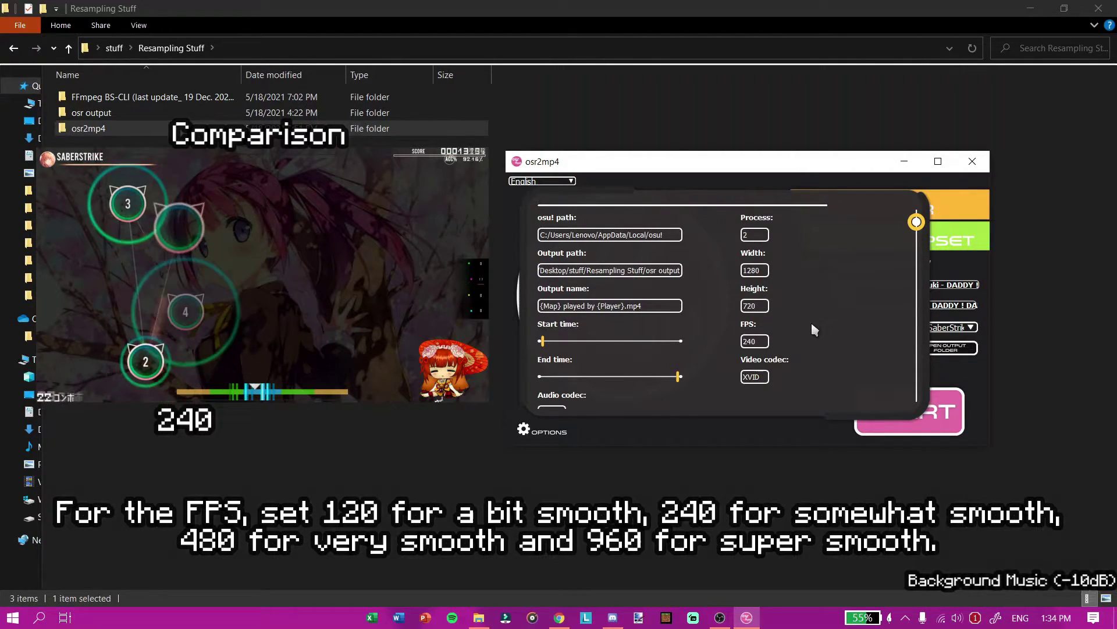
key(BackSpace)
key(BackSpace)
key(BackSpace)
text(480)
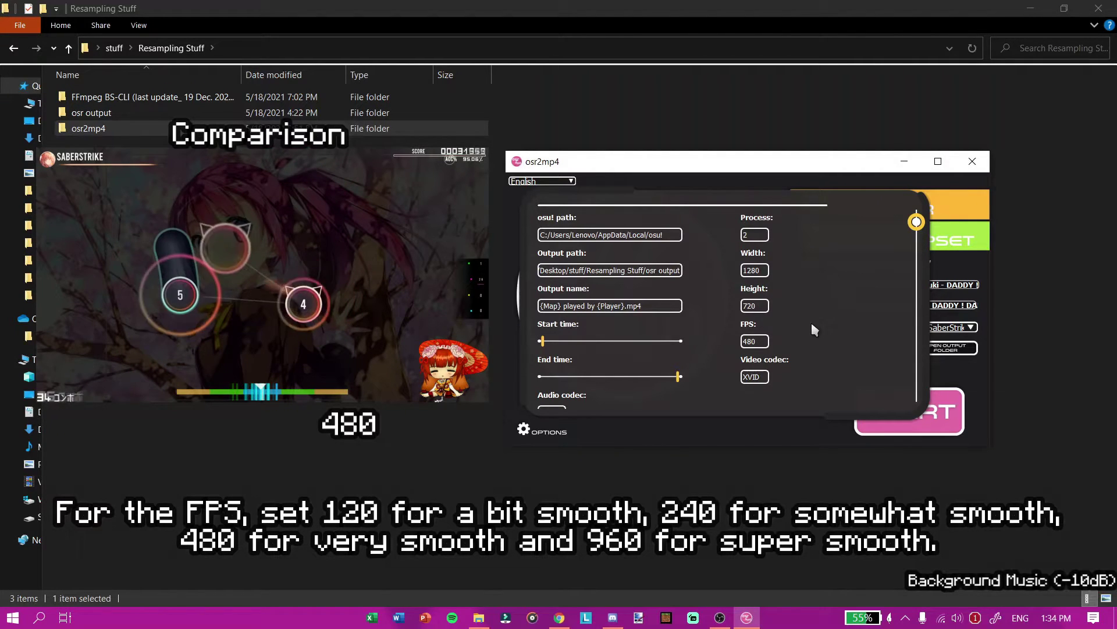
key(BackSpace)
key(BackSpace)
key(BackSpace)
text(960)
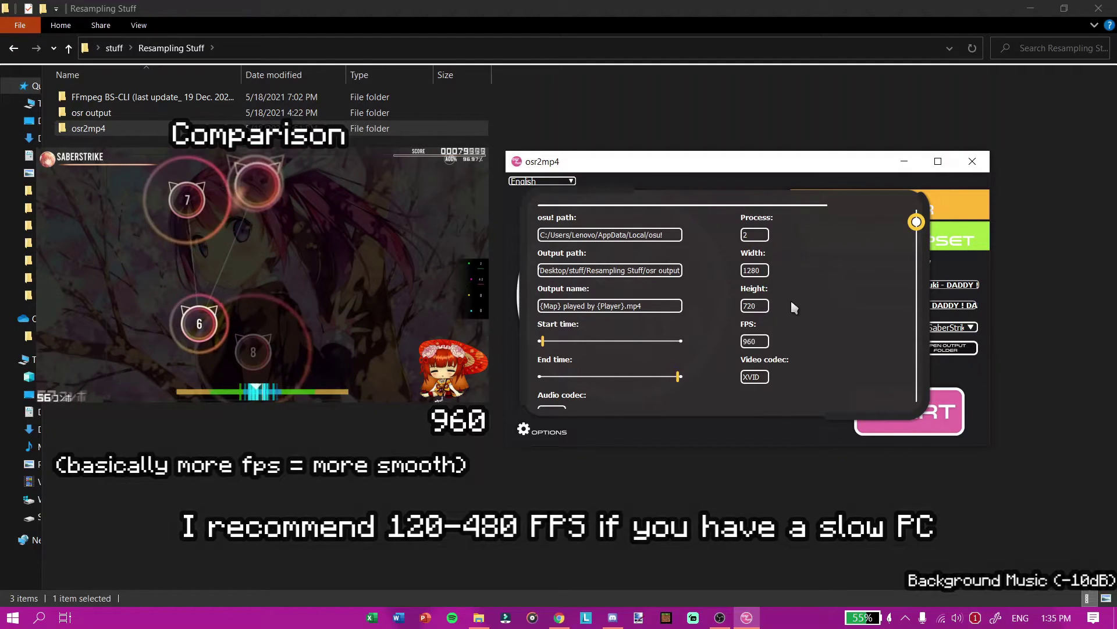
Scroll down the osr2mp4 options toward the Visual options section.
scroll(789, 345, down, 1)
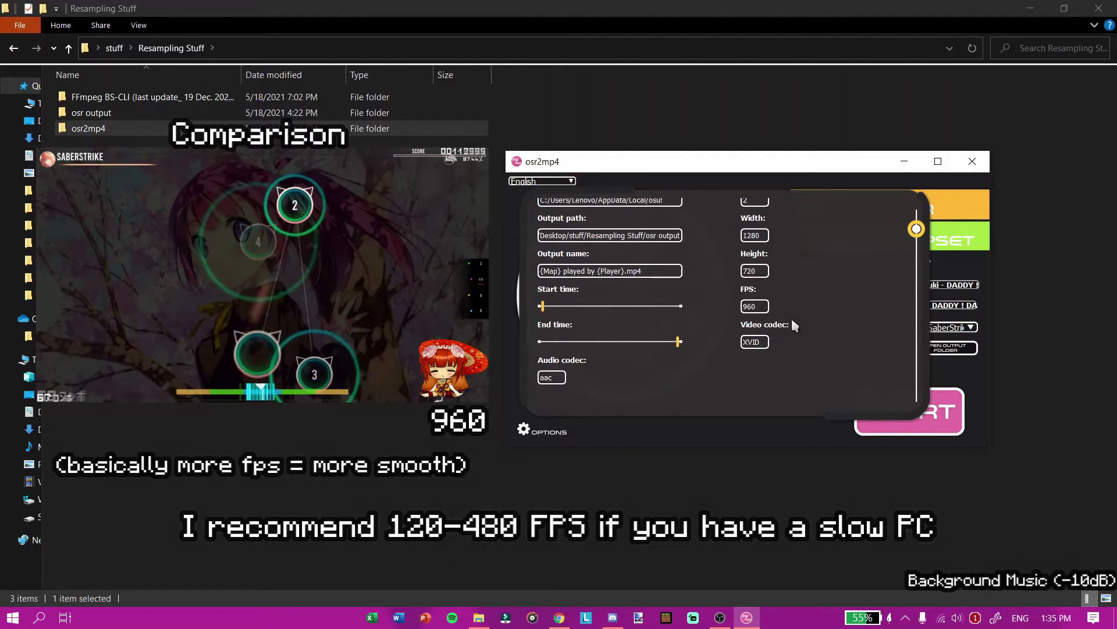
scroll(819, 315, down, 1)
scroll(817, 308, down, 2)
scroll(817, 308, down, 1)
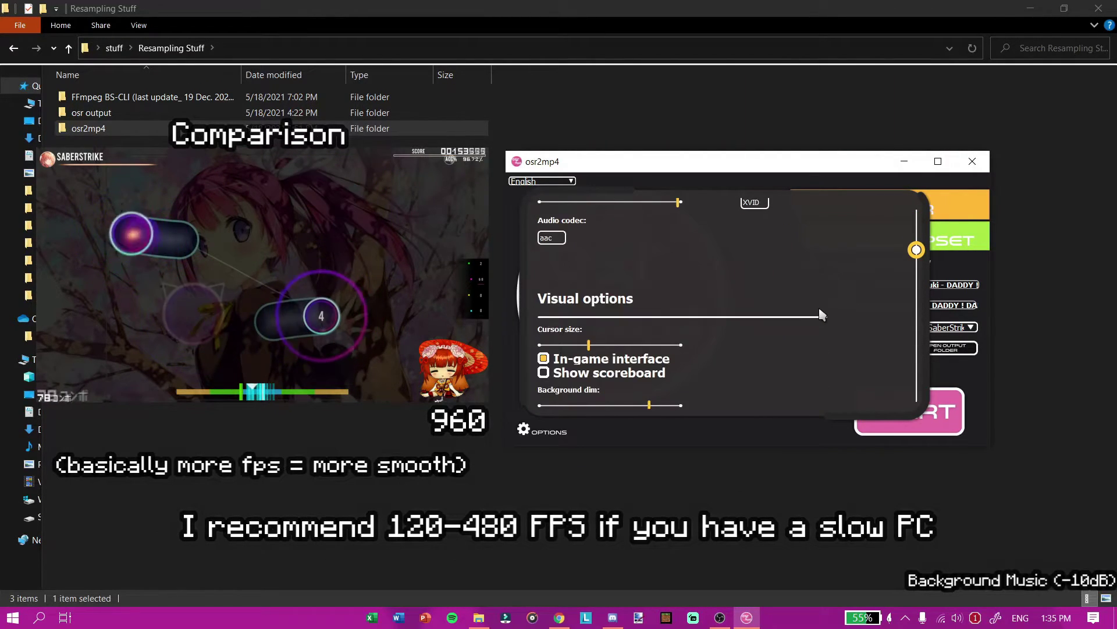
scroll(821, 304, down, 1)
scroll(823, 302, down, 1)
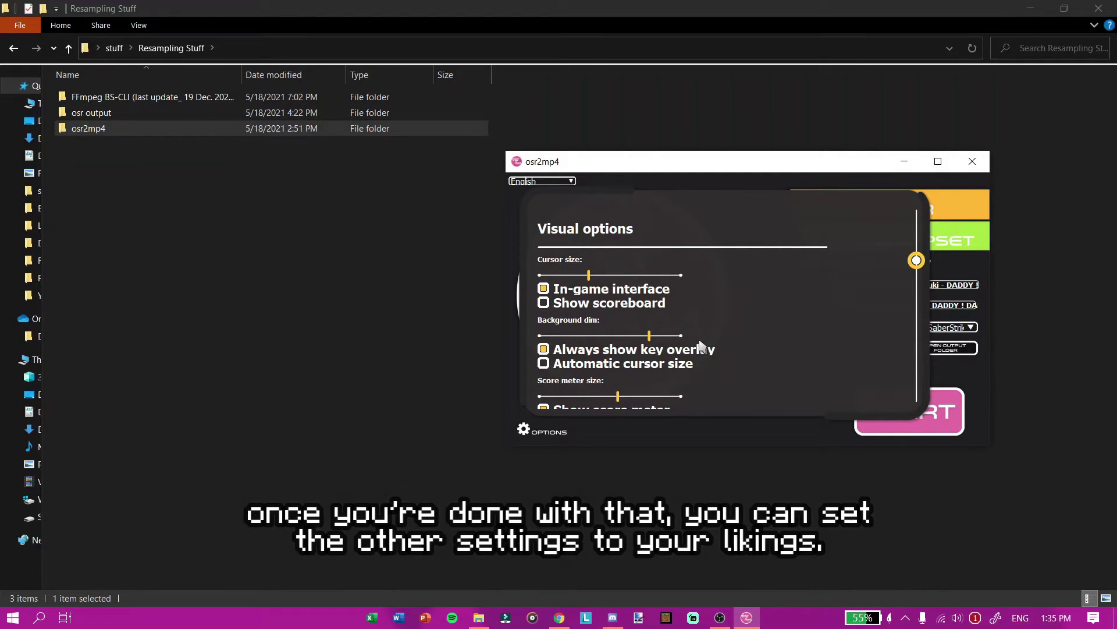
scroll(656, 346, down, 1)
scroll(621, 329, down, 1)
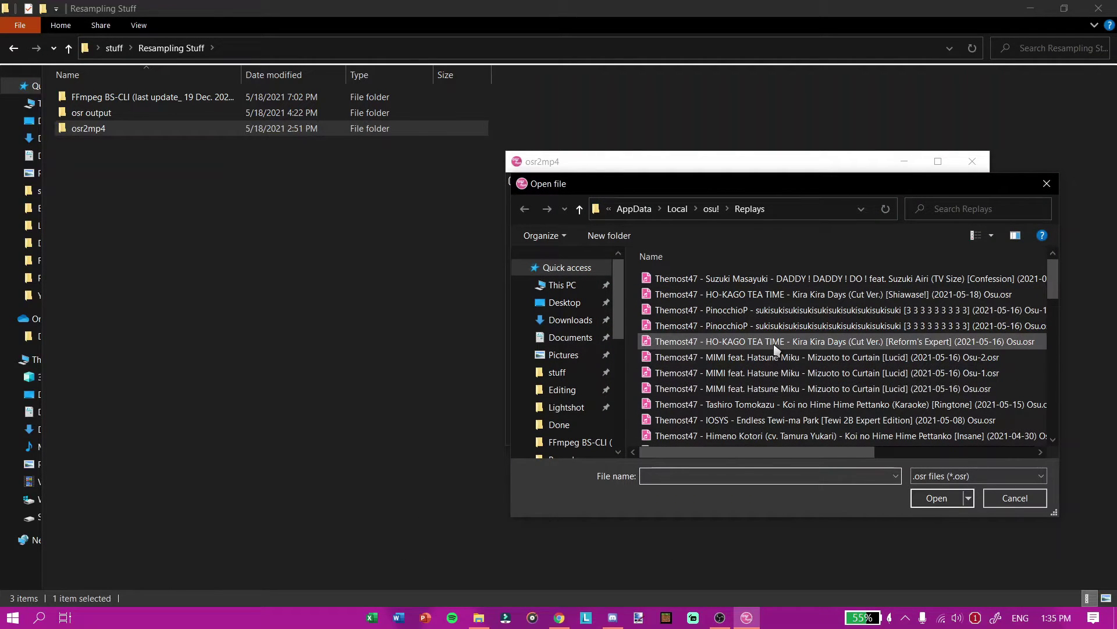
scroll(775, 355, down, 1)
scroll(803, 373, down, 2)
scroll(838, 381, down, 1)
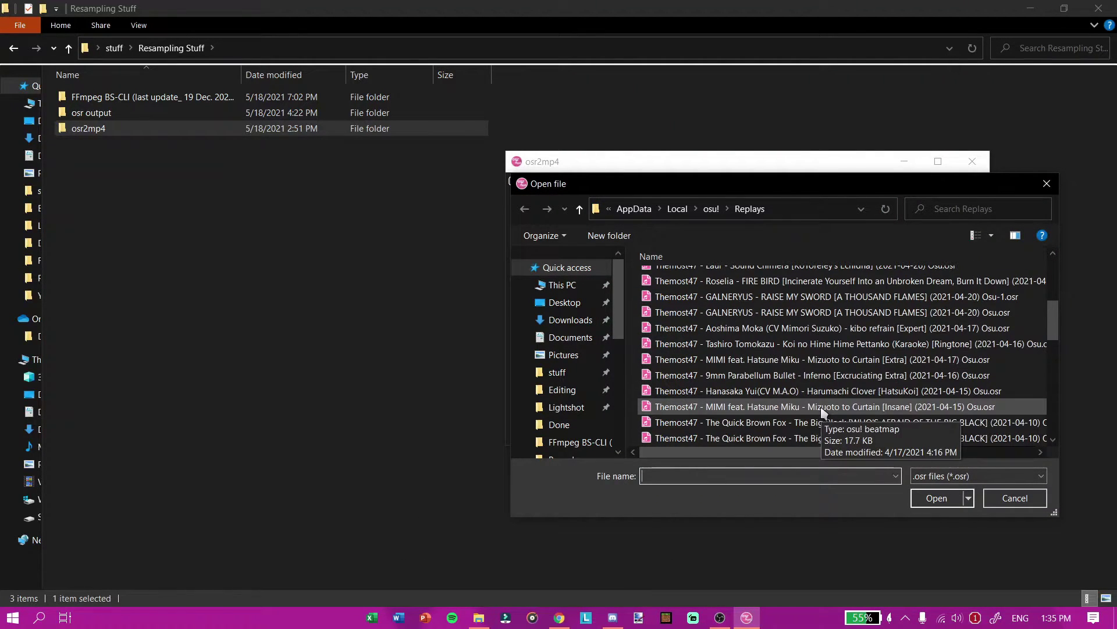
click(872, 344)
click(917, 490)
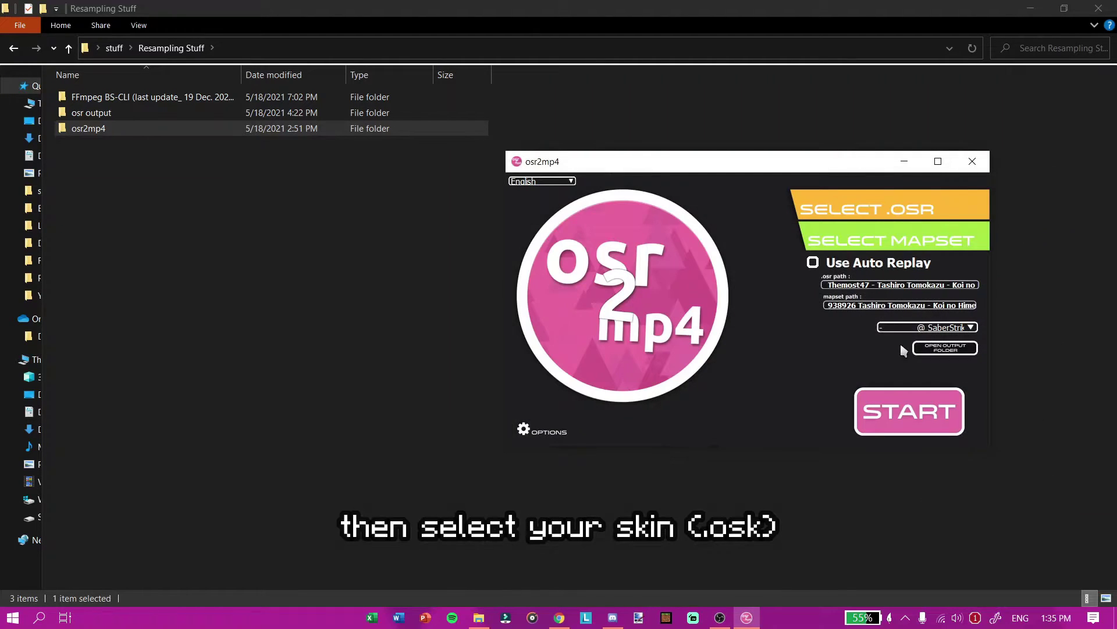
Choose the 《CK》 WhiteCat skin and start rendering the replay.
click(928, 327)
scroll(932, 366, down, 2)
scroll(935, 366, down, 2)
scroll(940, 361, up, 2)
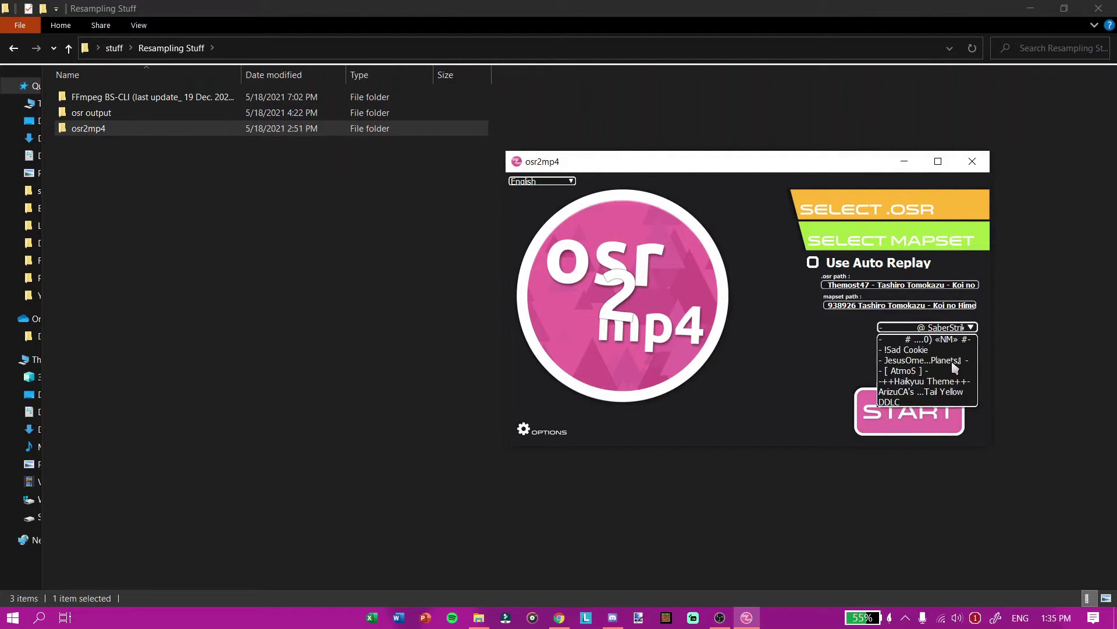
scroll(947, 351, up, 2)
scroll(947, 351, up, 1)
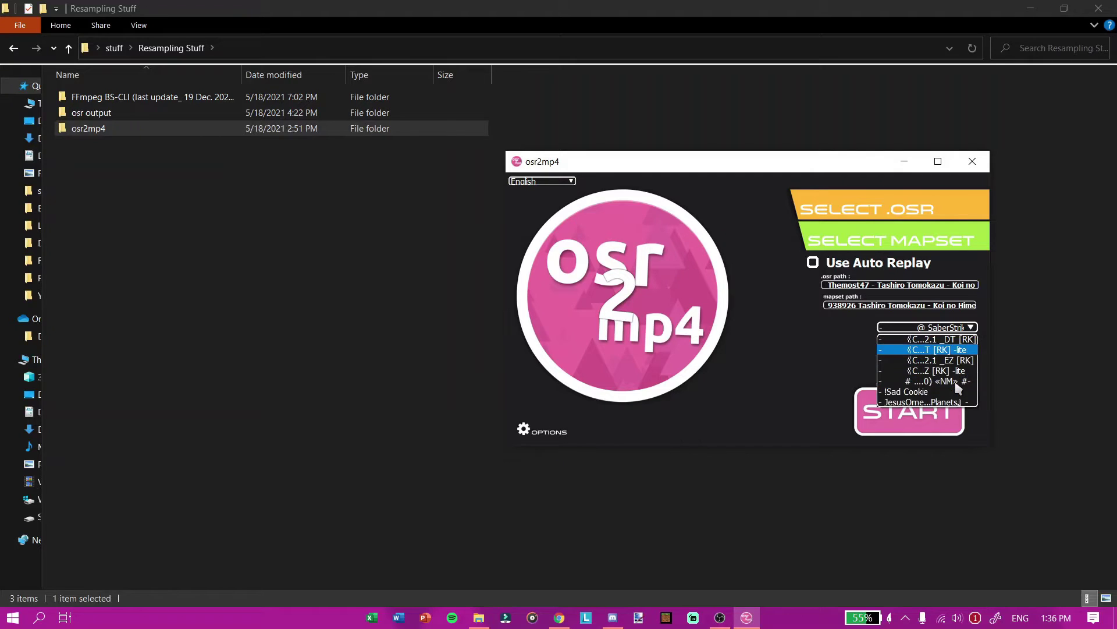
scroll(963, 382, down, 1)
click(943, 380)
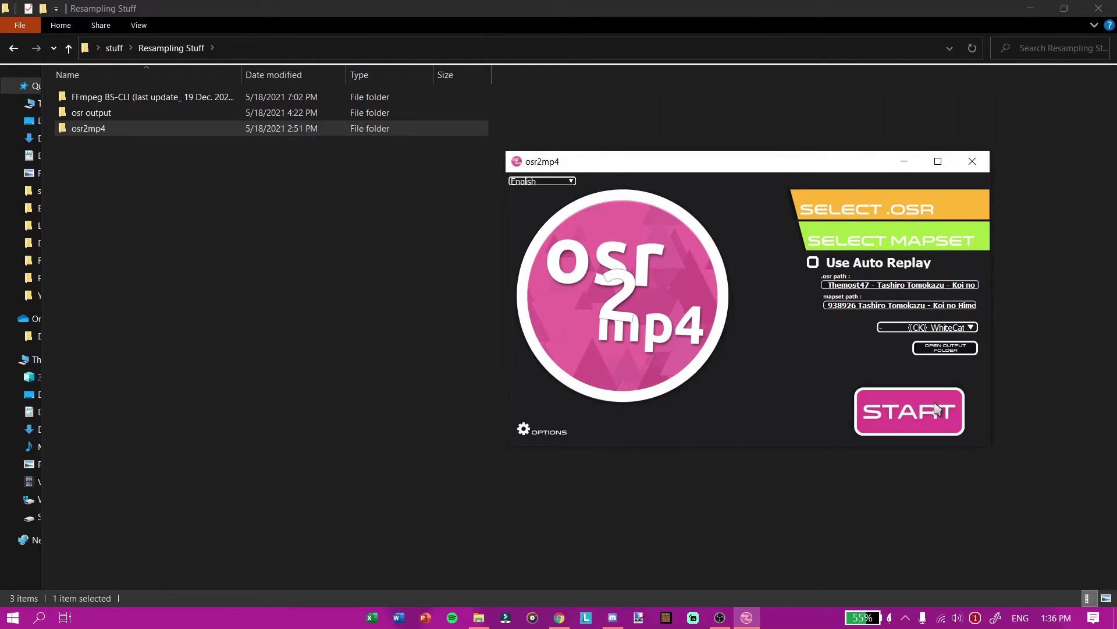
click(908, 407)
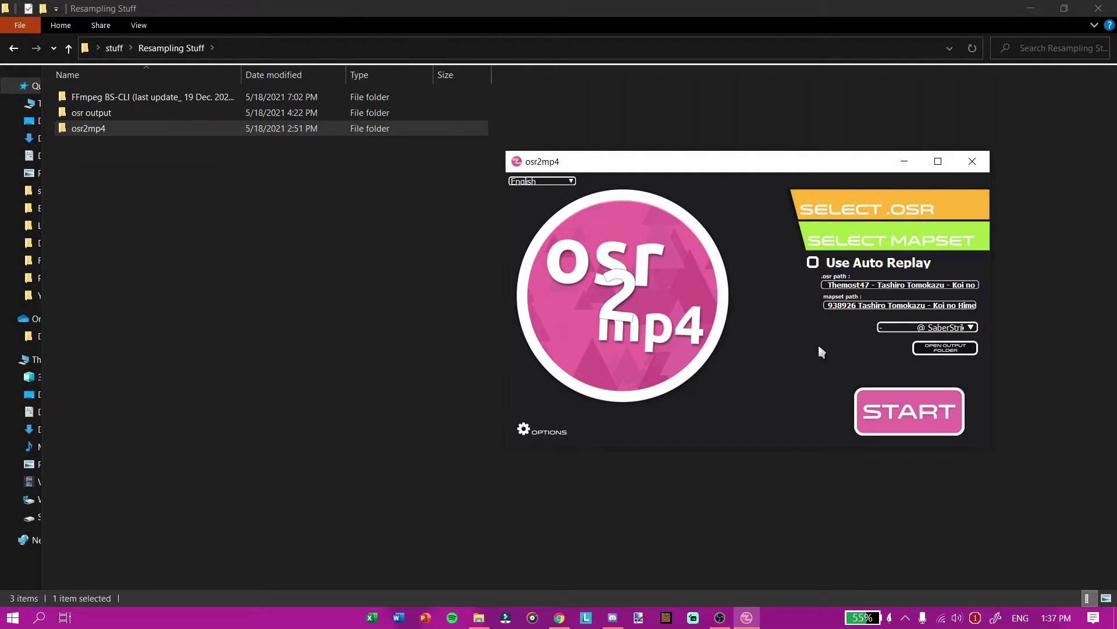
Close osr2mp4 and move the rendered video from its output folder into FFmpeg BS-CLI.
key(alt+F4)
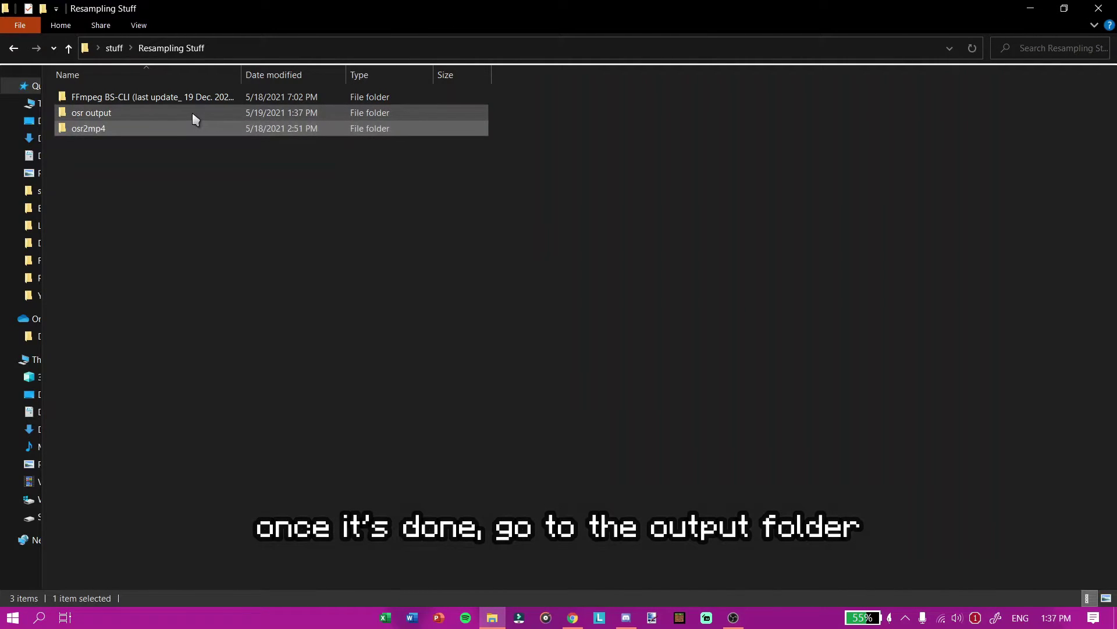
double_click(194, 117)
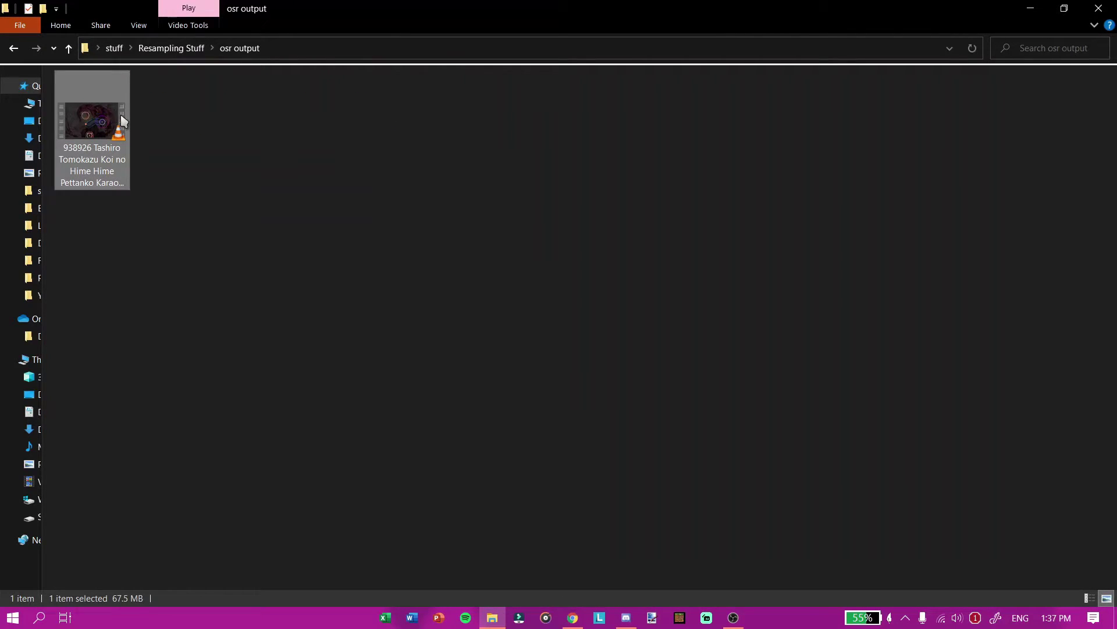
right_click(106, 111)
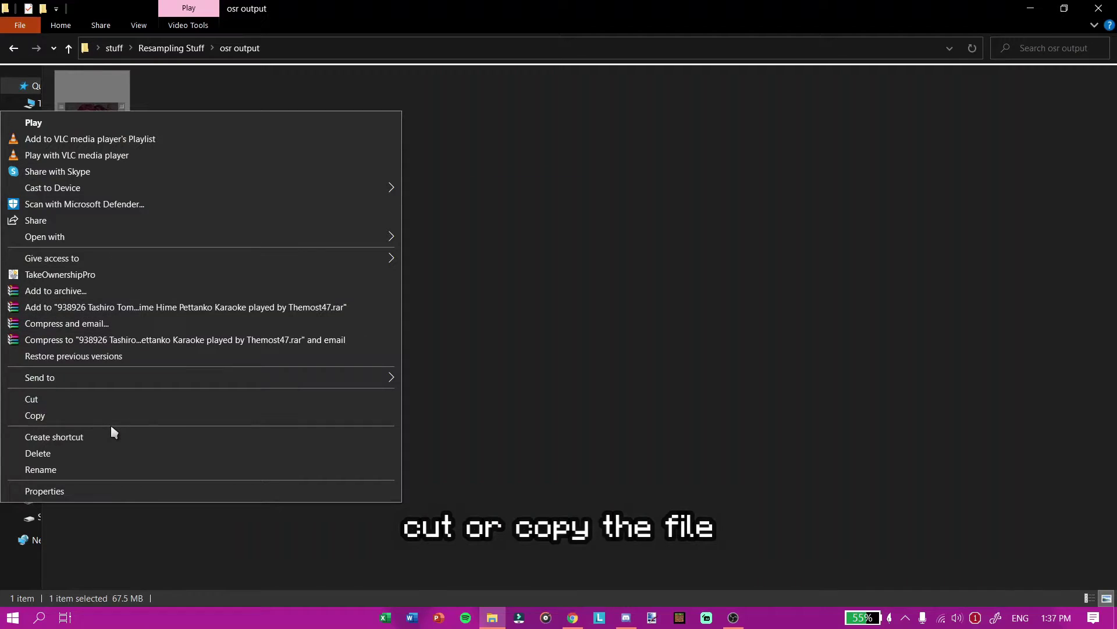
click(83, 401)
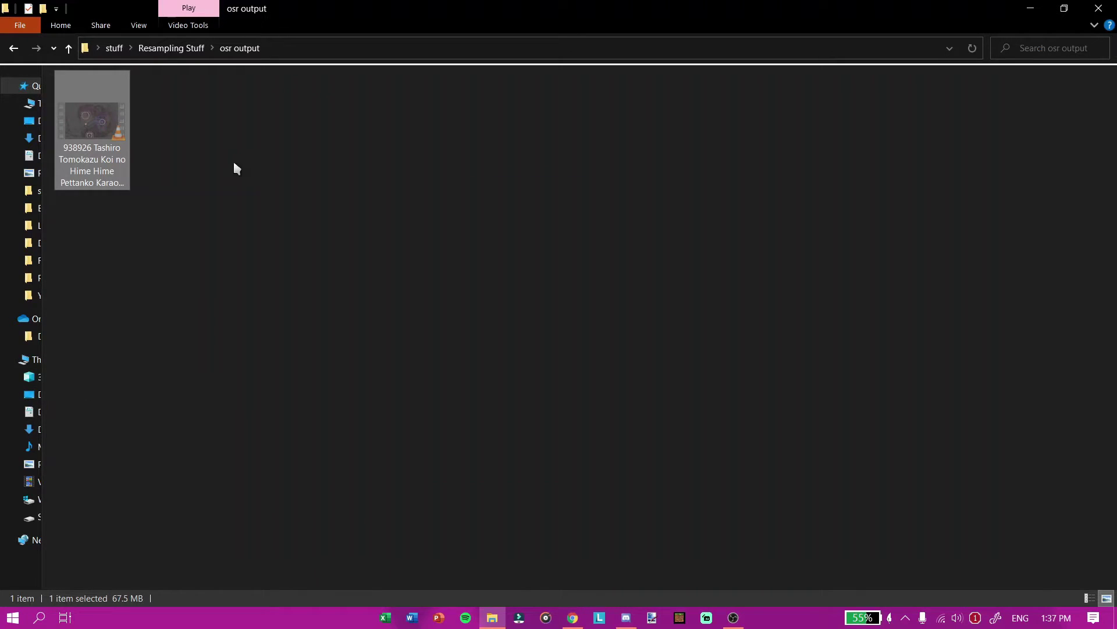
click(165, 49)
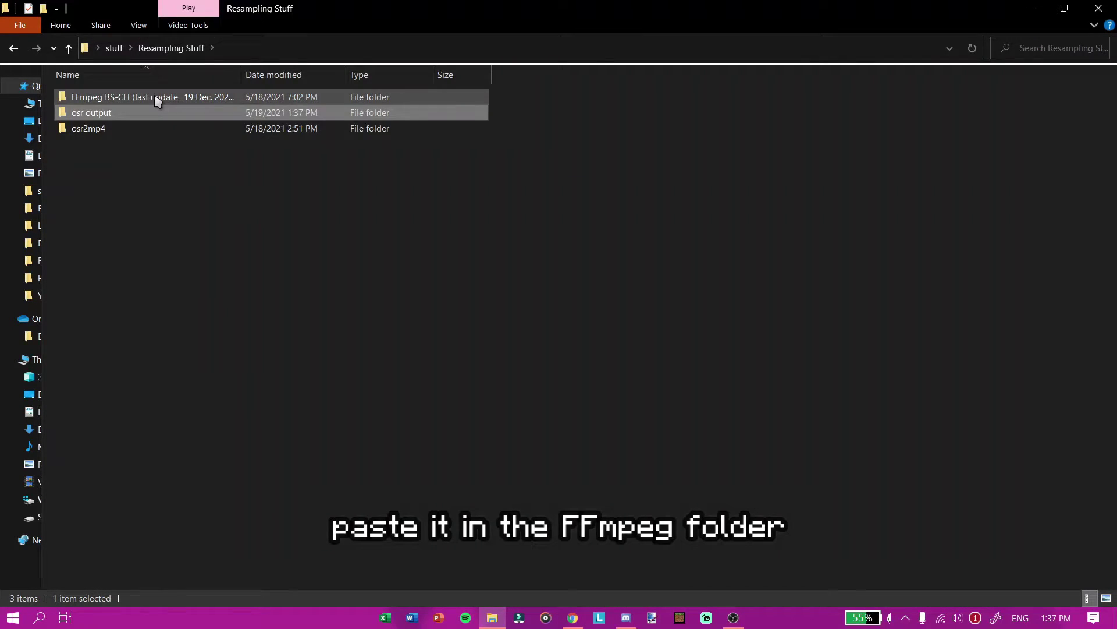
double_click(156, 100)
right_click(132, 162)
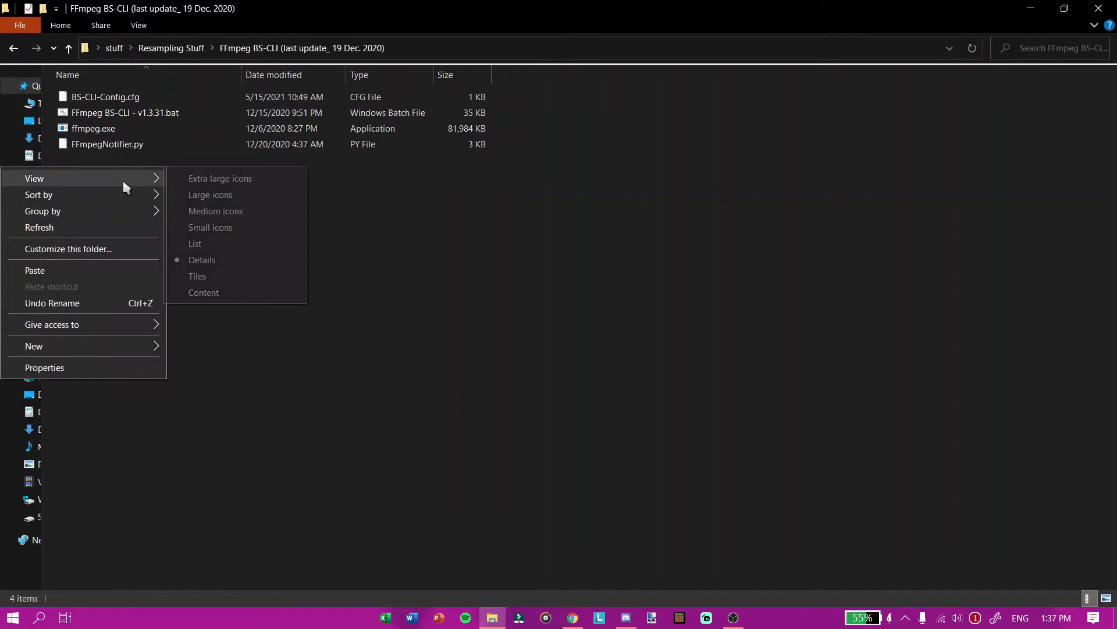
click(121, 269)
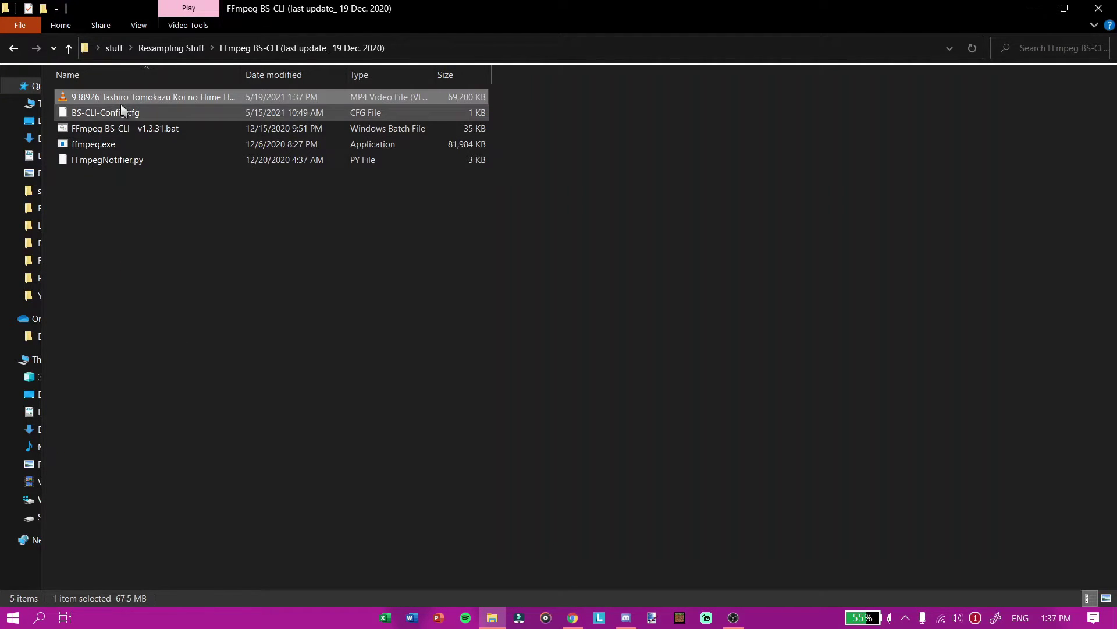
Rename the pasted video to input.mp4.
key(F2)
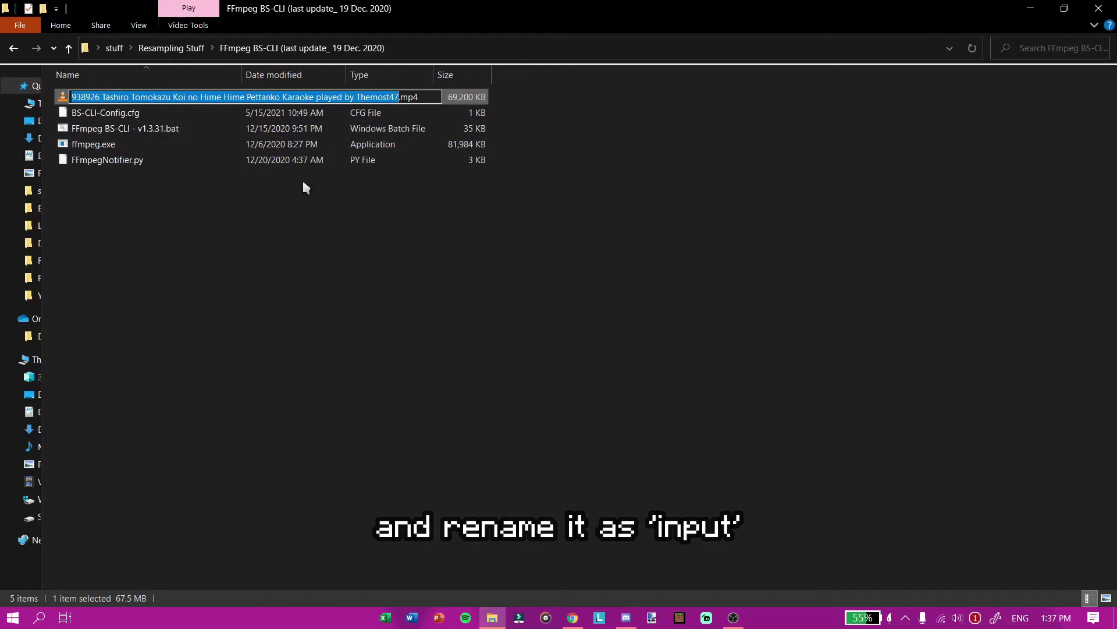
text(input)
key(Return)
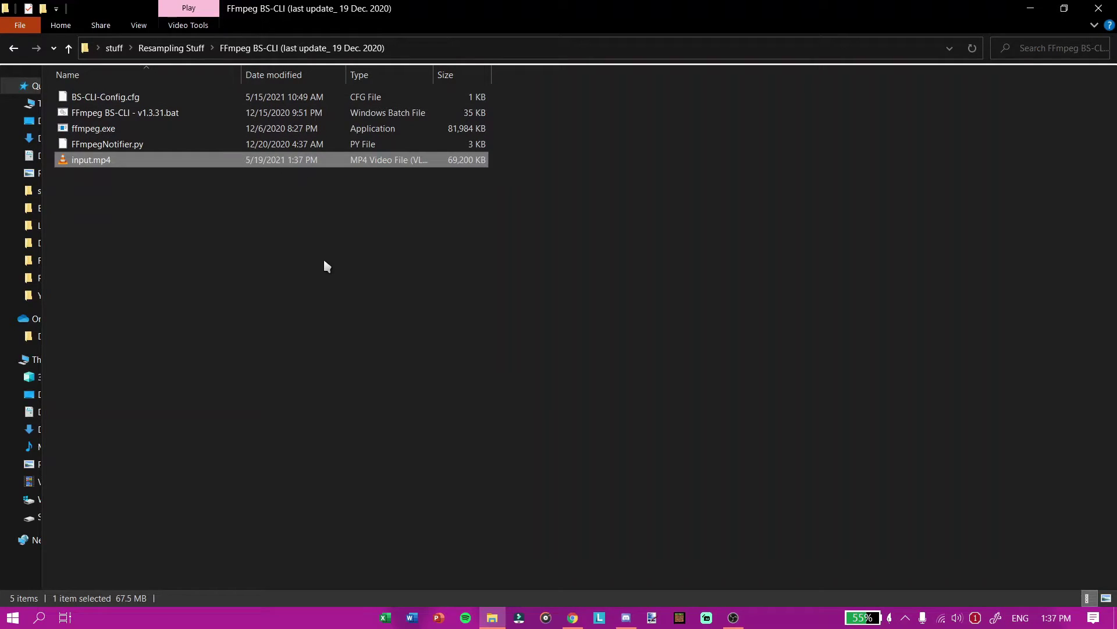
right_click(128, 167)
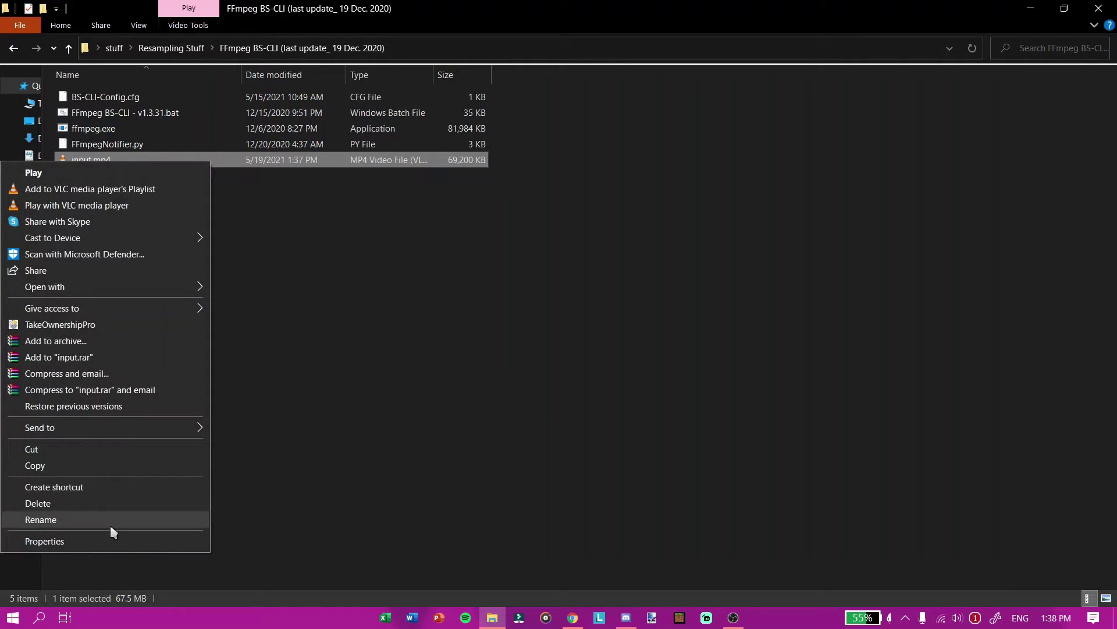
click(298, 401)
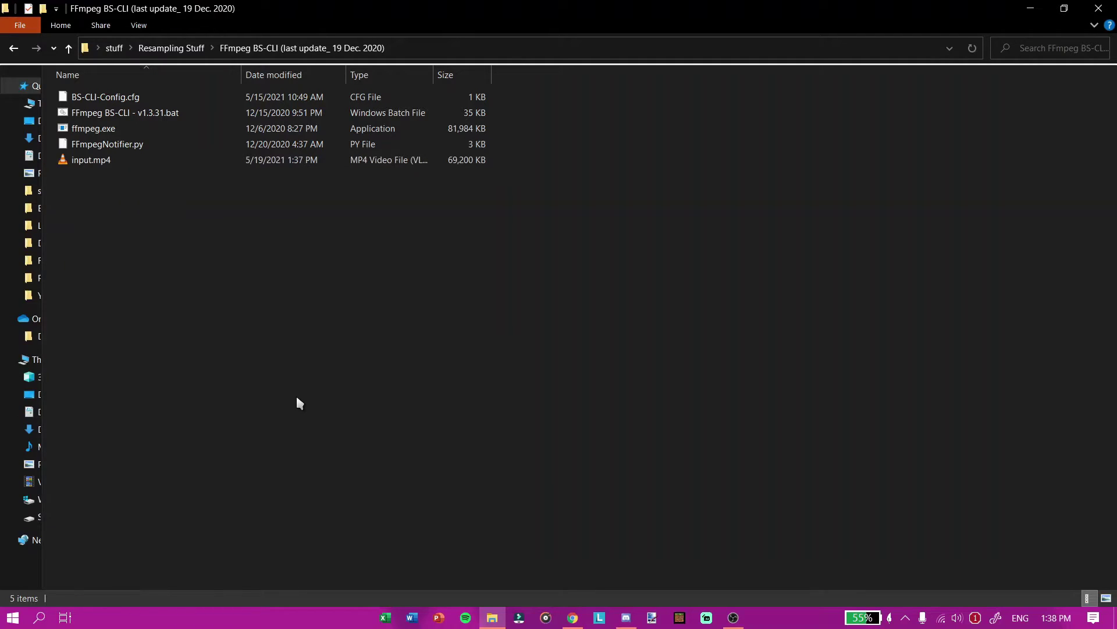
Run the Buttery Smooth CLI batch file and choose Resampling (1) with Equal Weights (1).
double_click(126, 114)
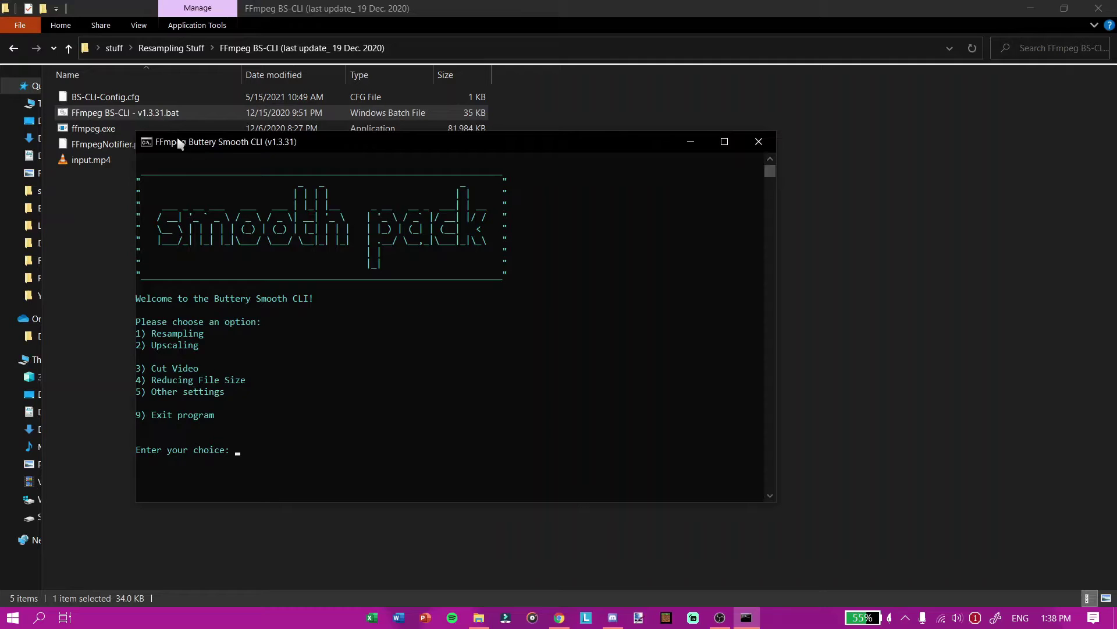
drag(178, 140, 330, 175)
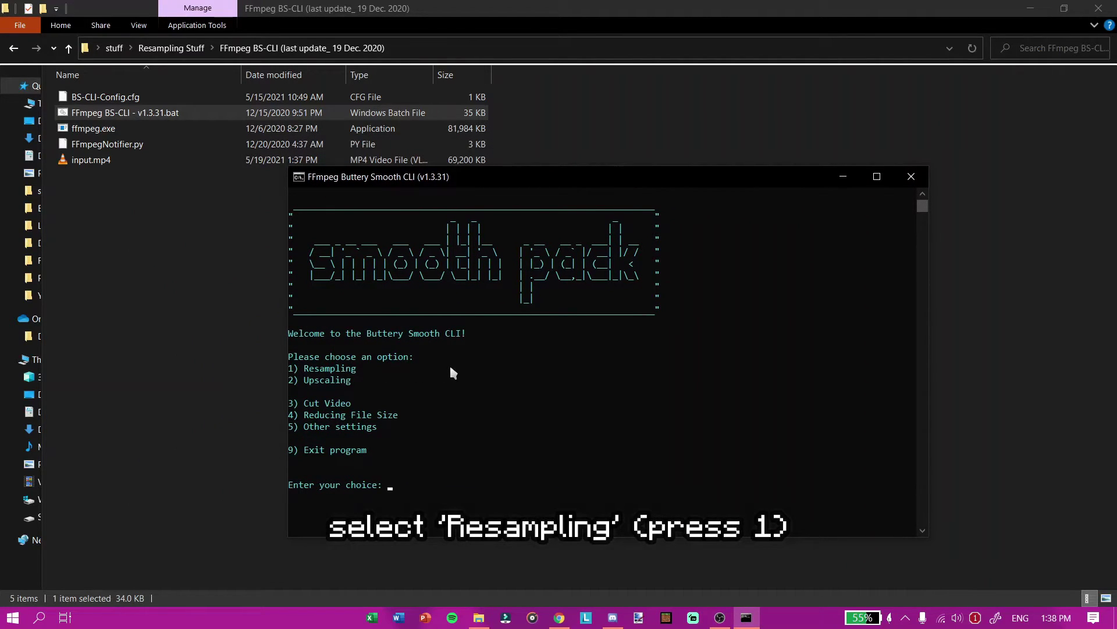
text(1)
key(Return)
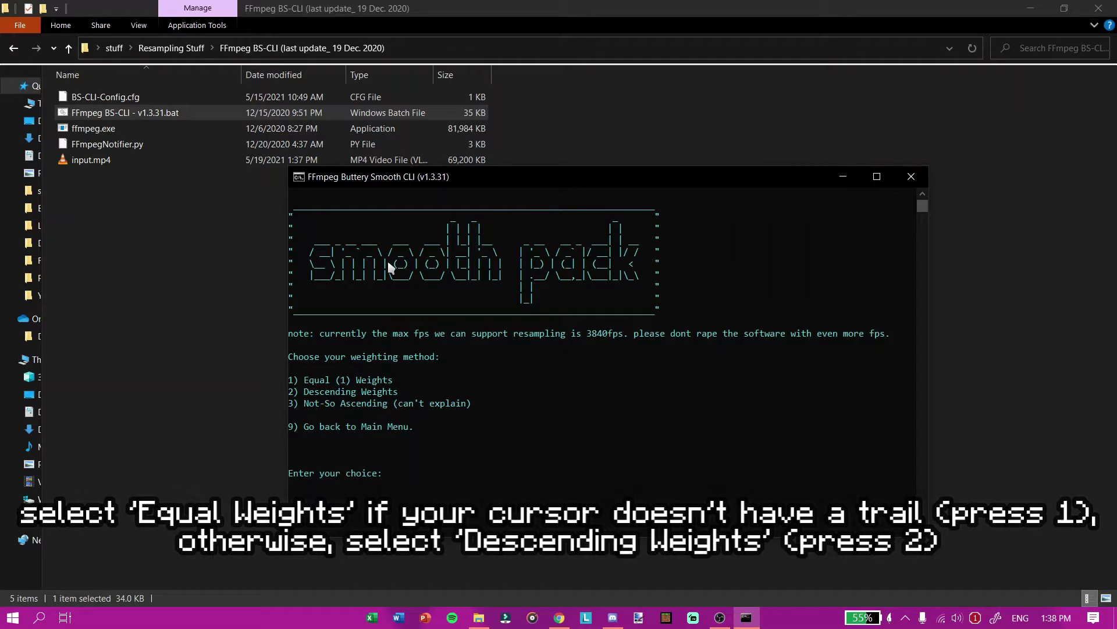
text(1)
key(Return)
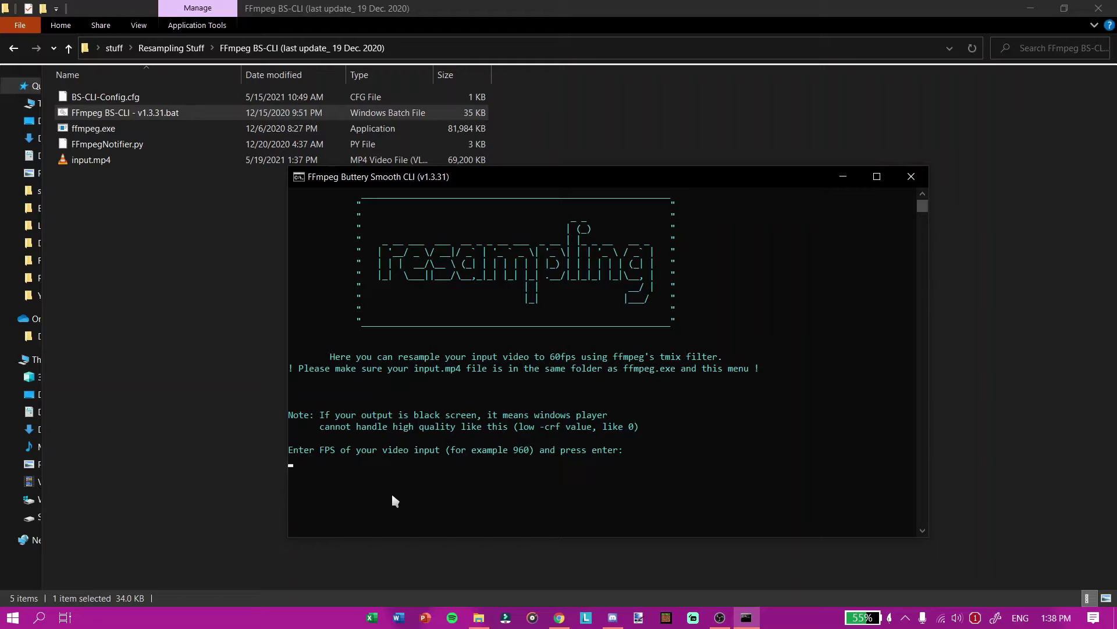
Enter 120 as the input FPS, accept the crf value, and return to the main menu afterwards.
text(120)
key(Return)
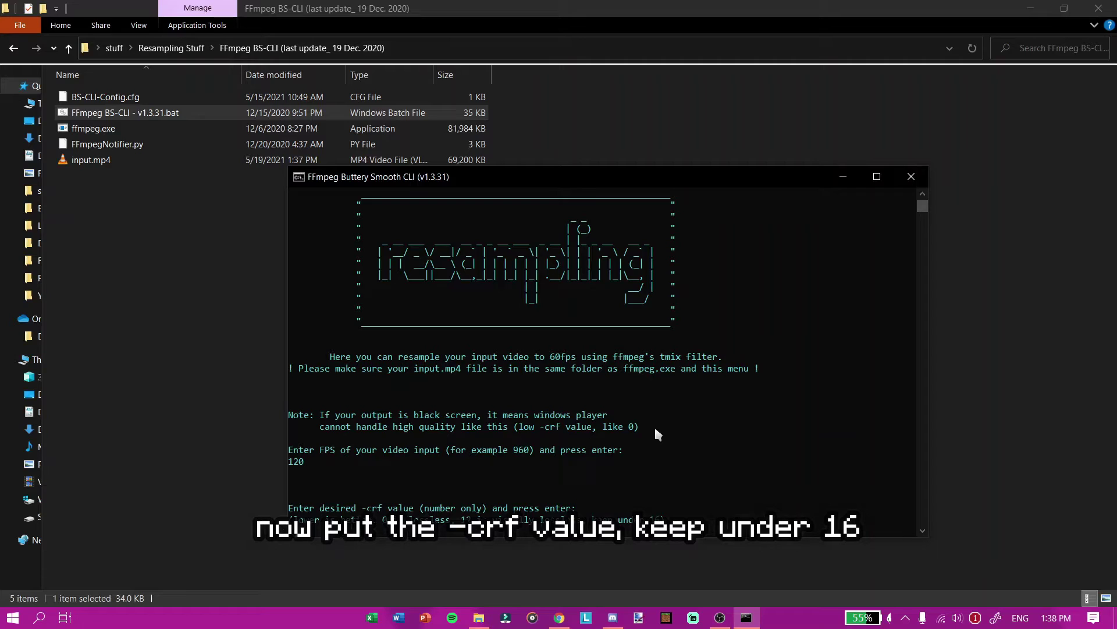
key(Return)
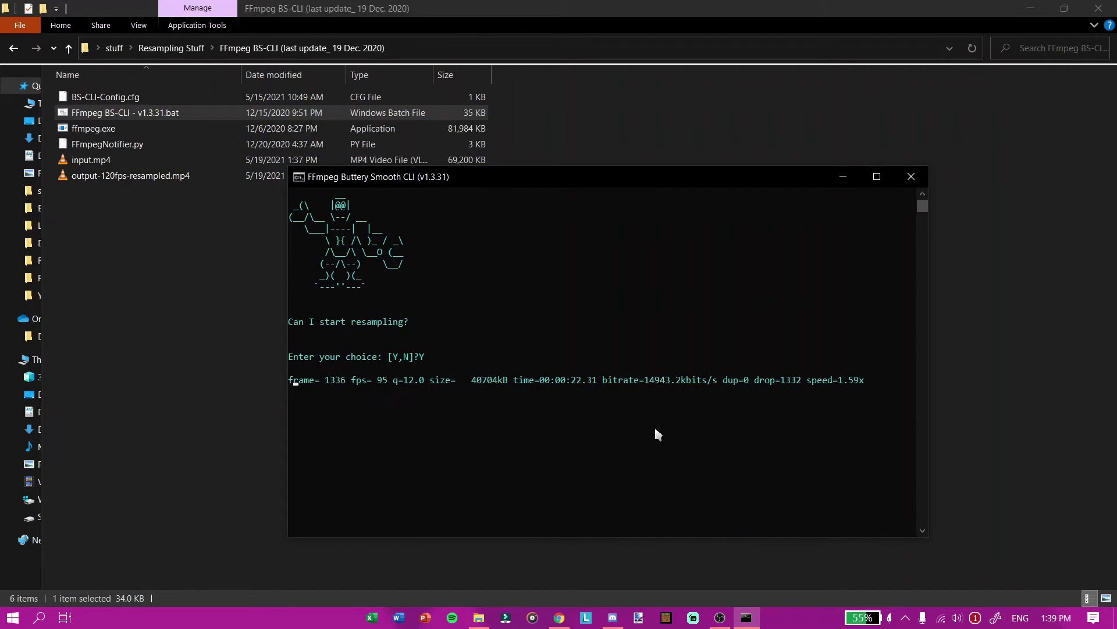
click(562, 344)
right_click(586, 337)
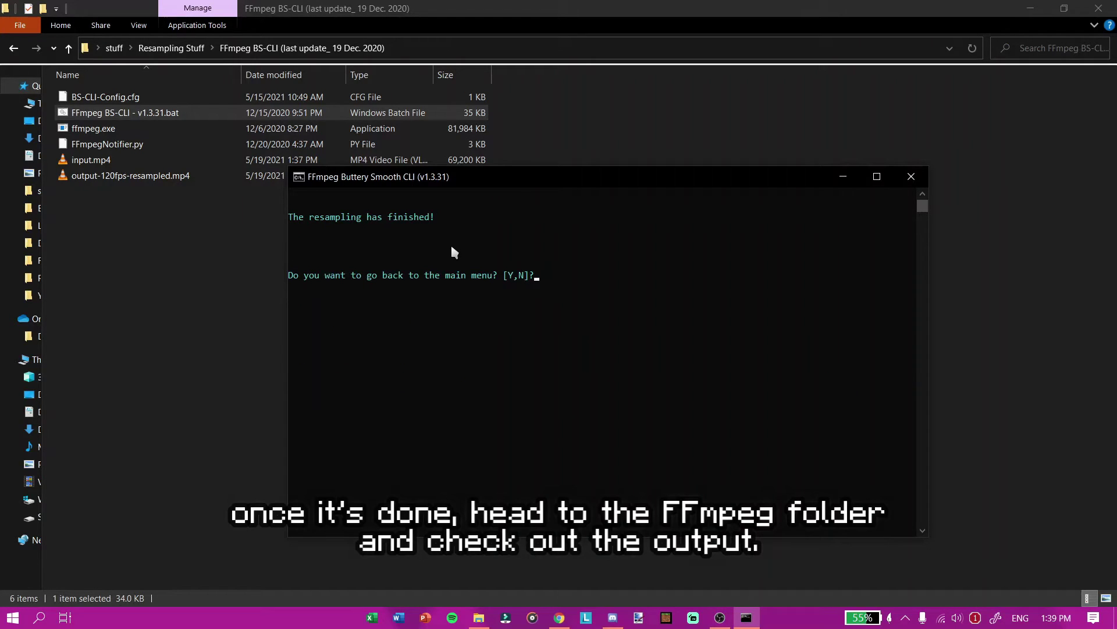
key(y)
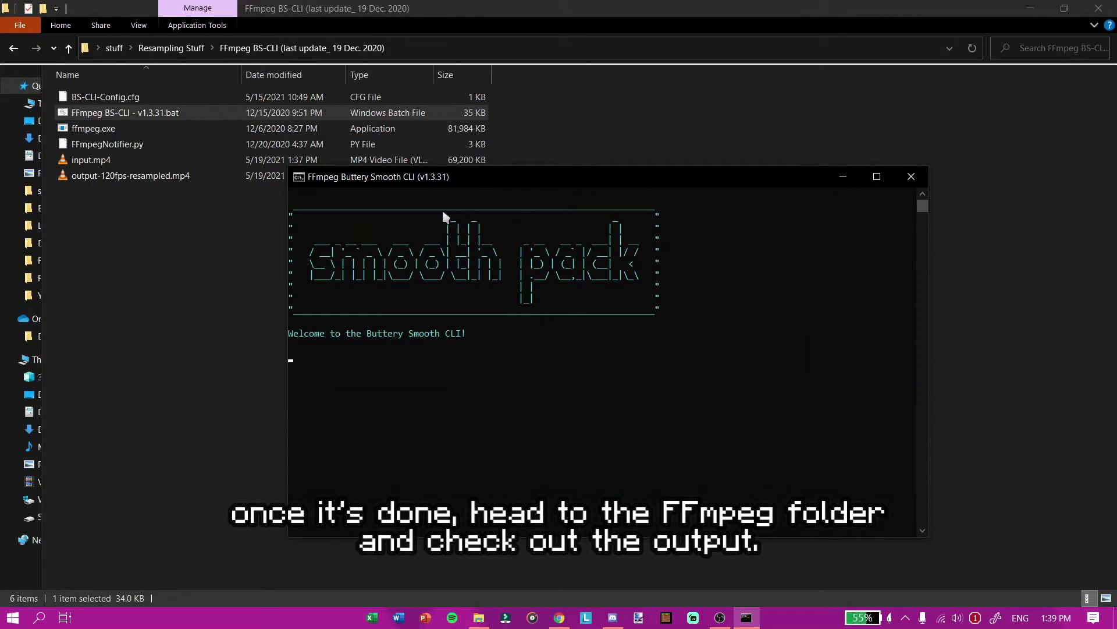
Close the console, preview the resampled output in VLC, and permanently delete the original input.mp4.
click(912, 177)
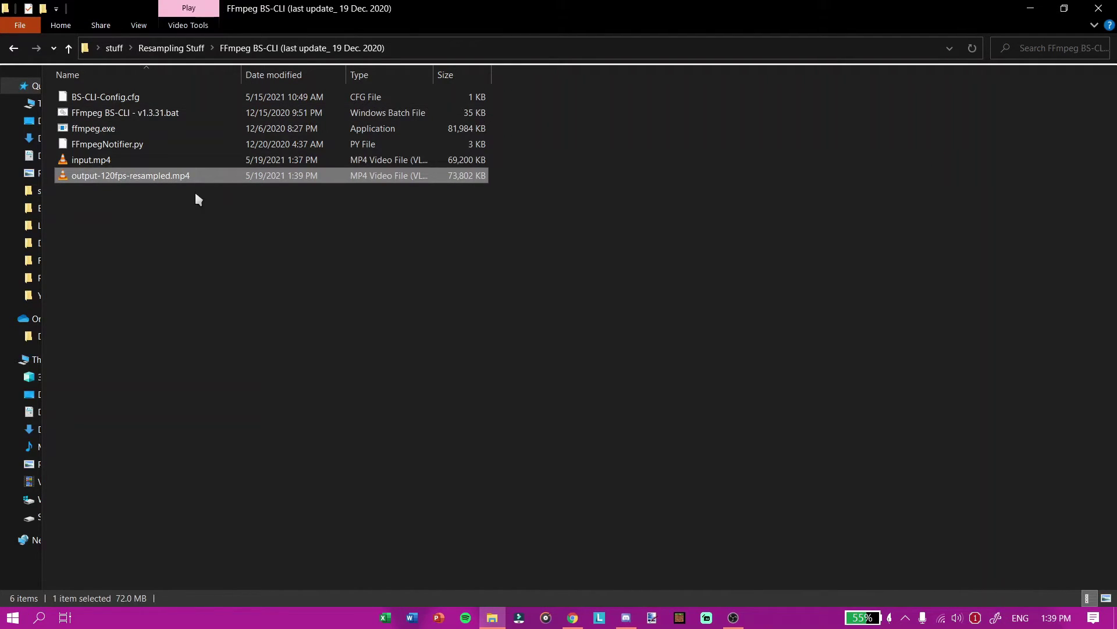
double_click(275, 178)
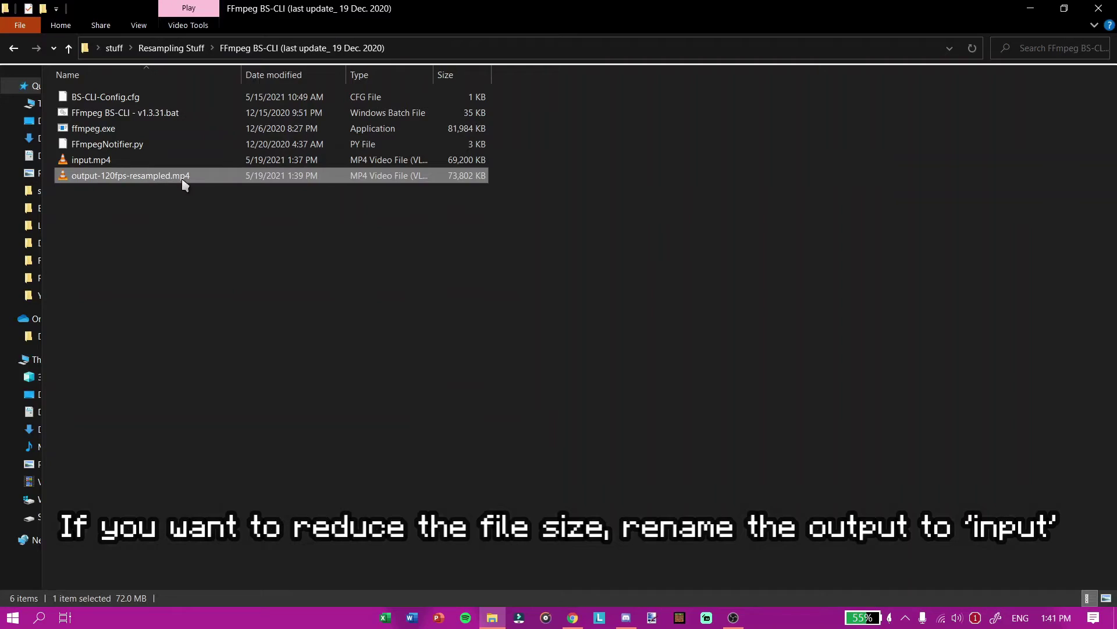
click(169, 164)
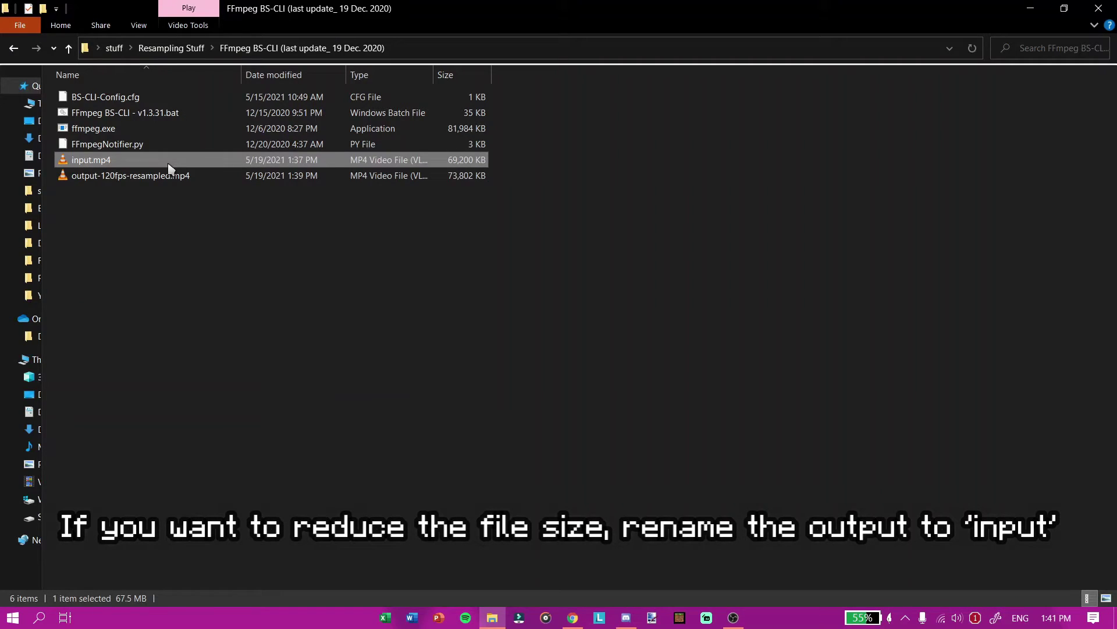
key(shift+Delete)
key(Return)
Rename output-120fps-resampled.mp4 to input.mp4.
click(168, 166)
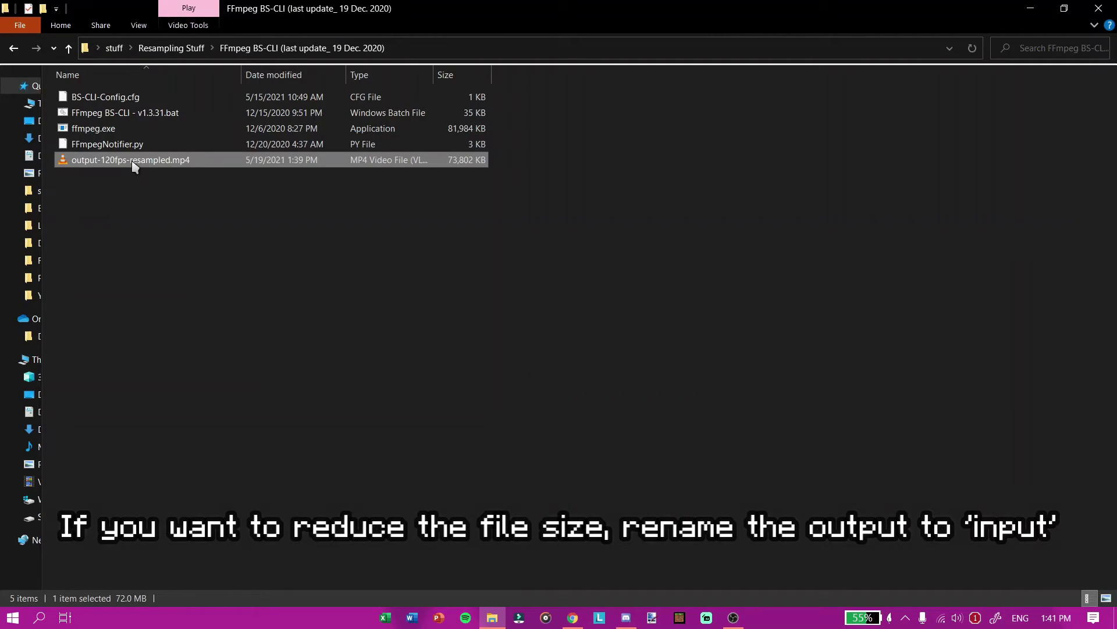
key(F2)
text(in)
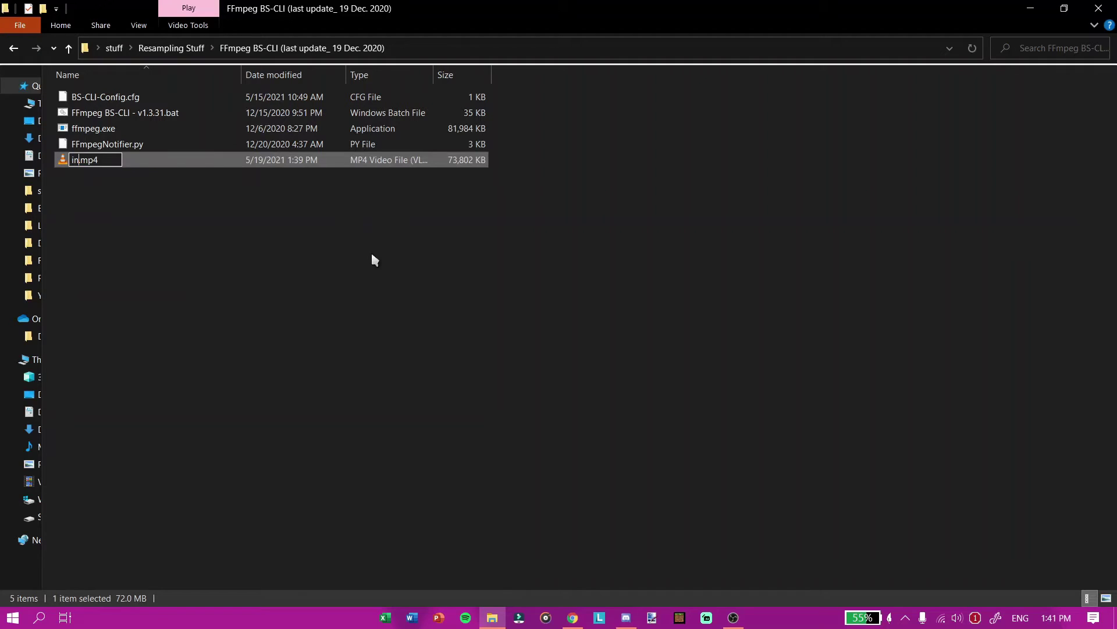
text(put)
key(Return)
click(192, 119)
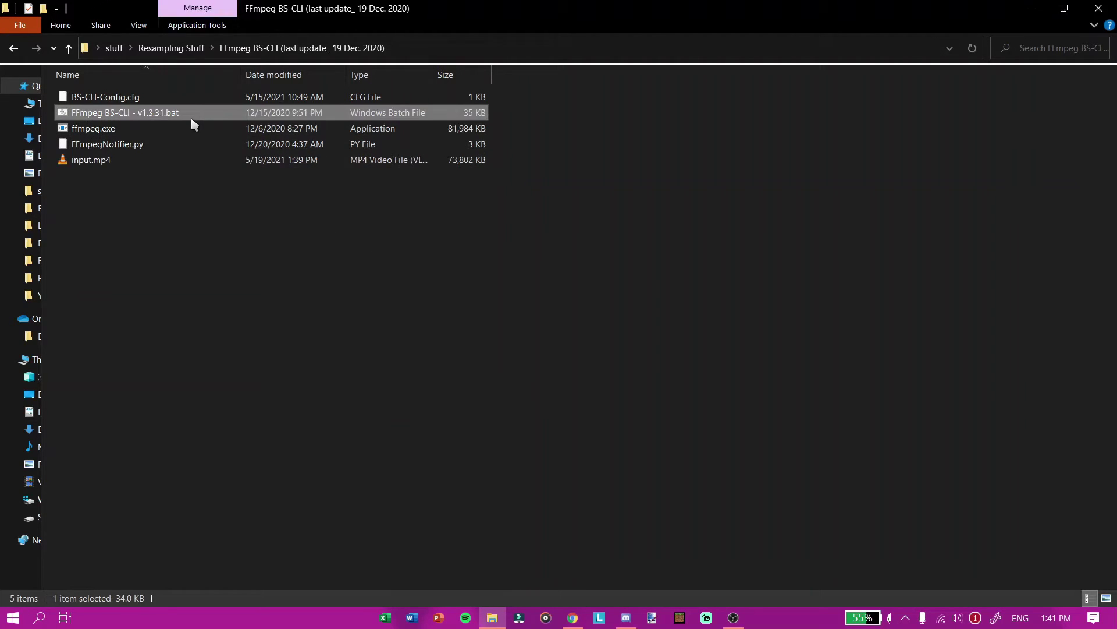
Relaunch the CLI and choose Reducing File Size (4), confirming with Y.
double_click(192, 120)
mouse_move(203, 30)
mouse_down()
mouse_move(395, 139)
mouse_move(403, 169)
mouse_up()
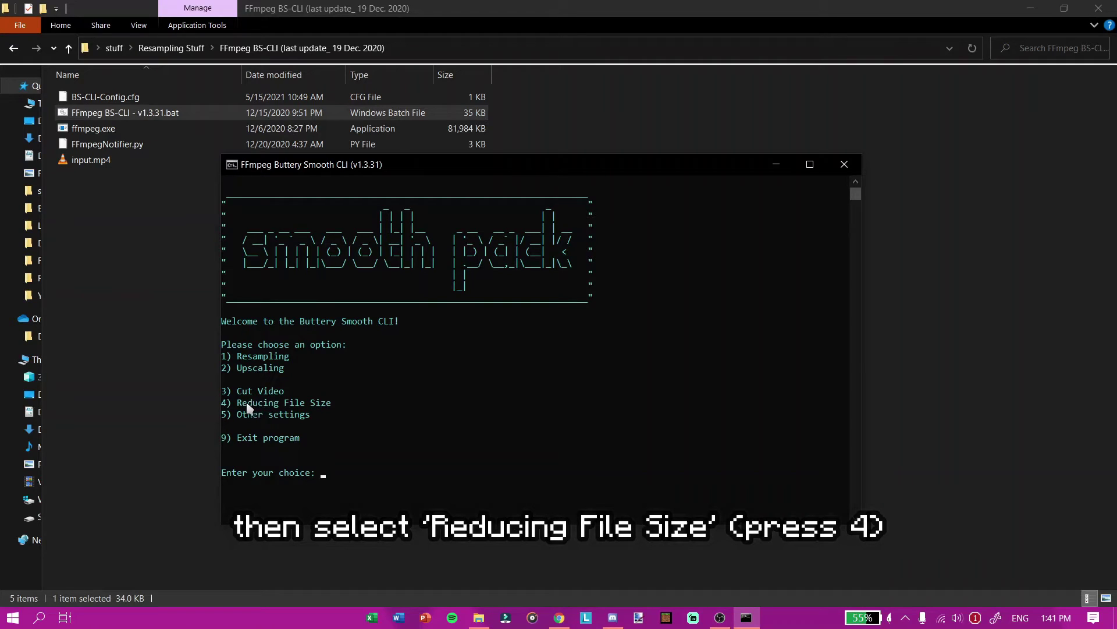
key(4)
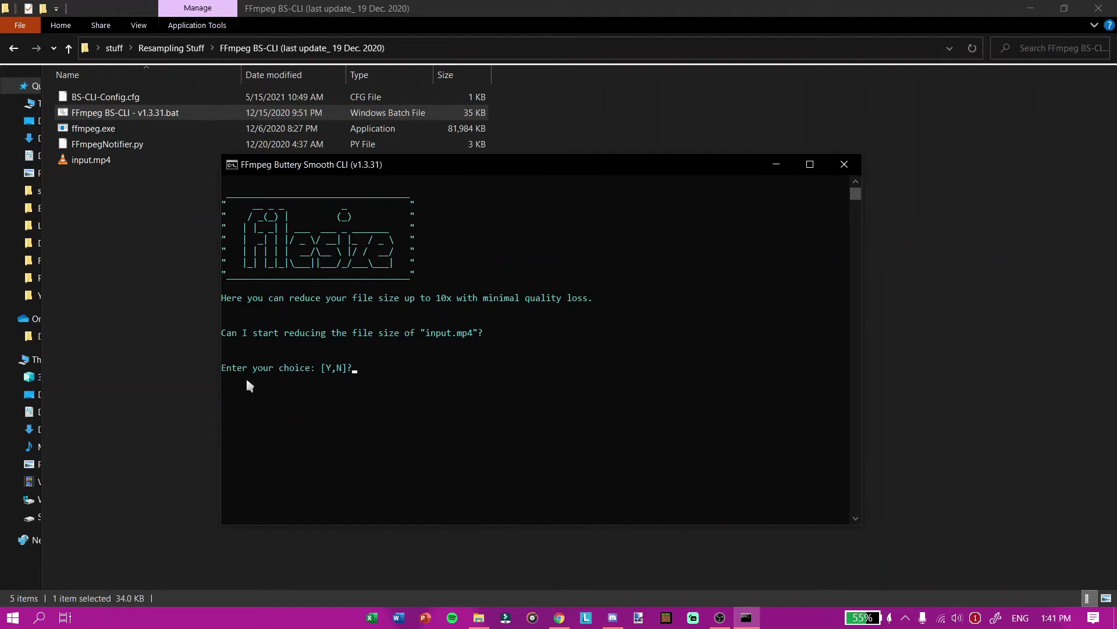
key(y)
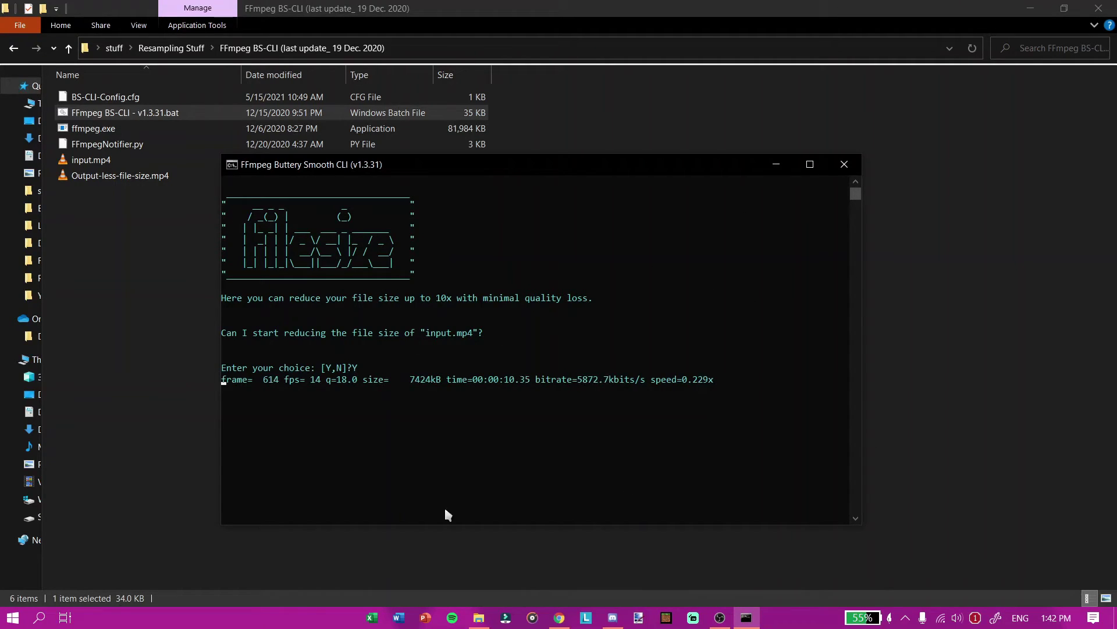
Once reduction finishes, close the console and play Output-less-file-size.mp4 in VLC.
click(696, 544)
key(alt+Tab)
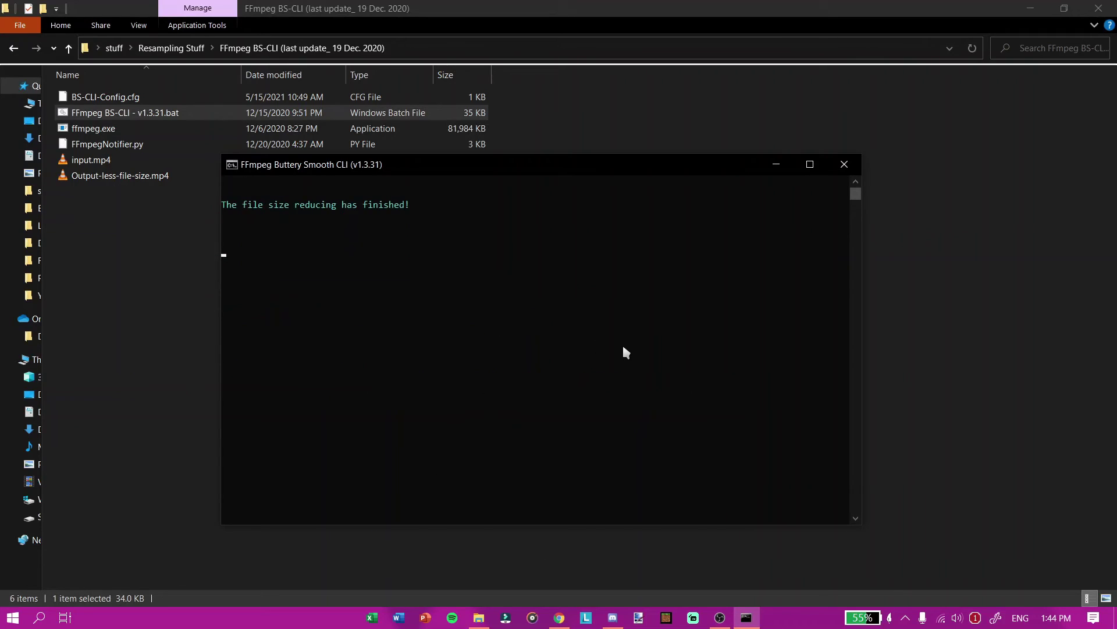
drag(226, 207, 413, 207)
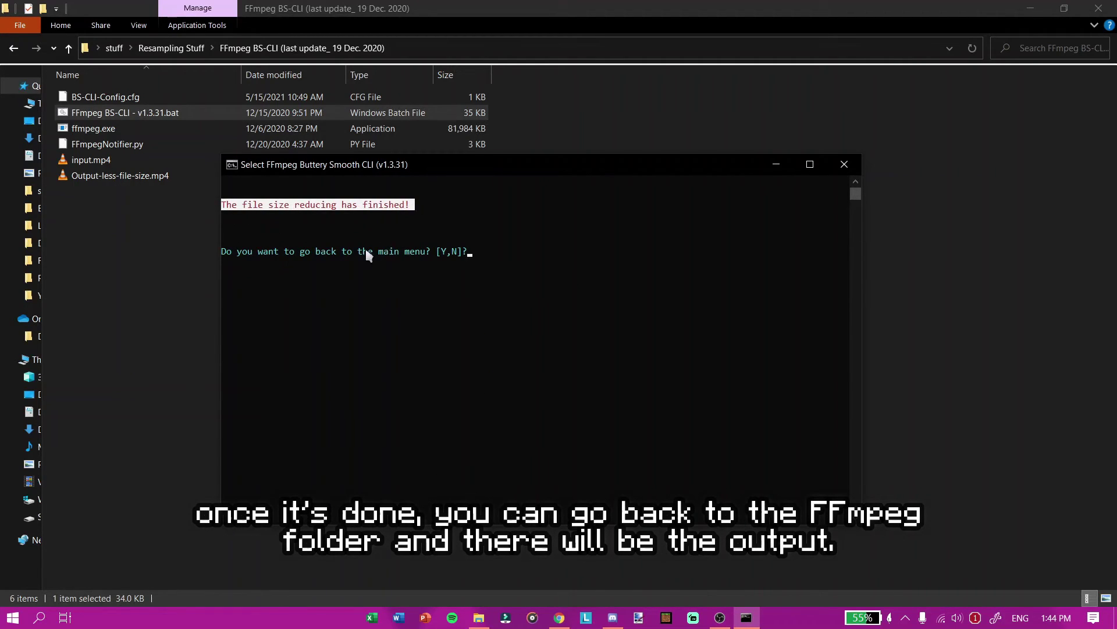
click(491, 238)
click(851, 163)
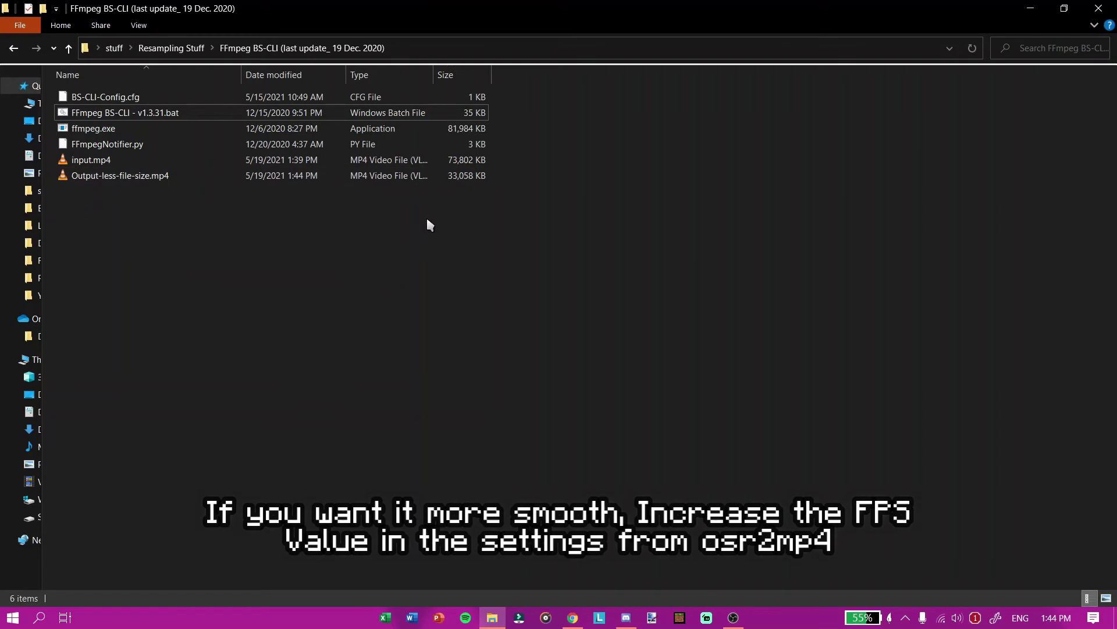
double_click(325, 180)
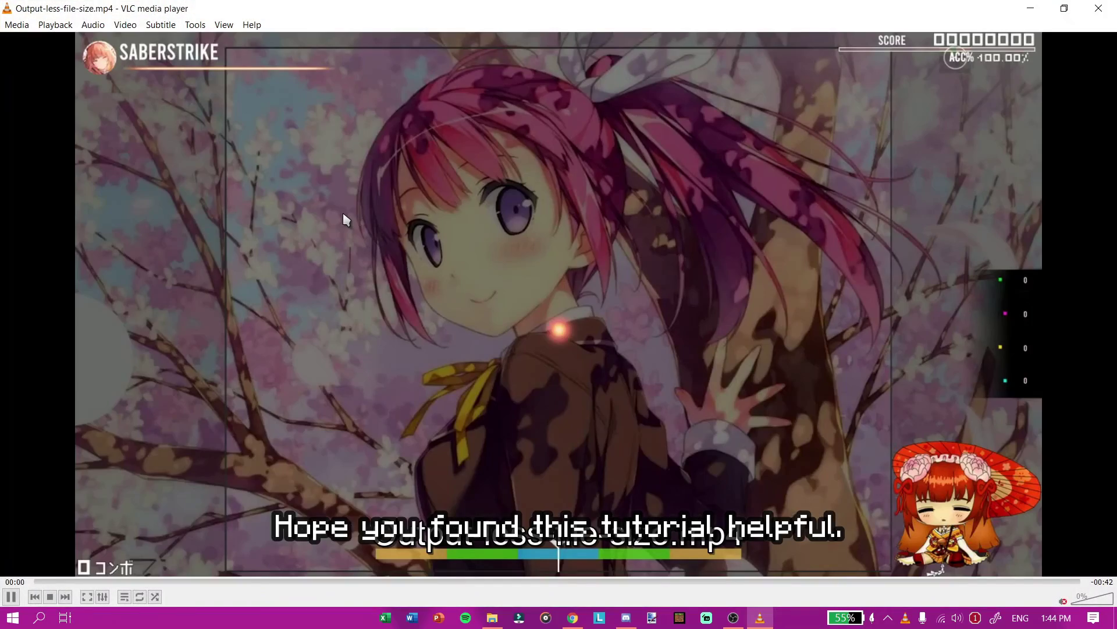